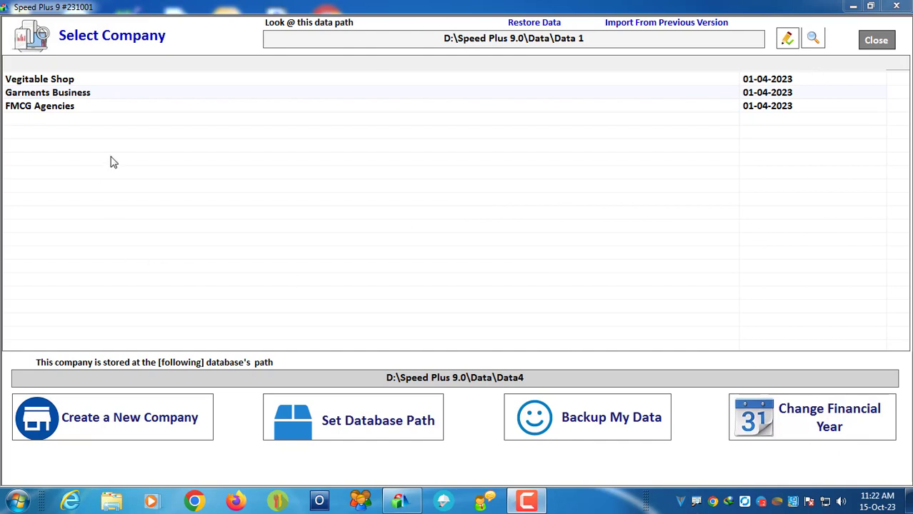
# Step: Step through the company list down to FMCG Agencies to read its database path
pyautogui.click(62, 84)
pyautogui.press('Down')
pyautogui.press('Down')
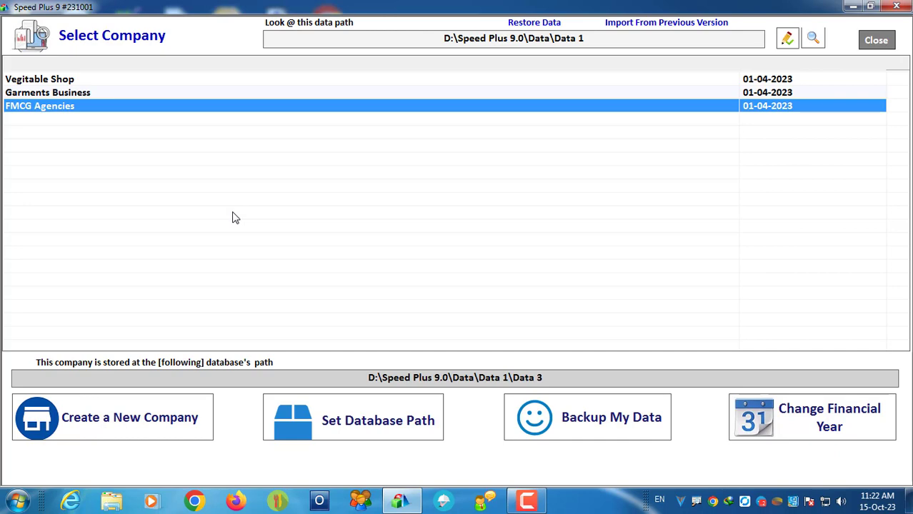
# Step: Start a new company and name it Footwear Shop
pyautogui.click(75, 411)
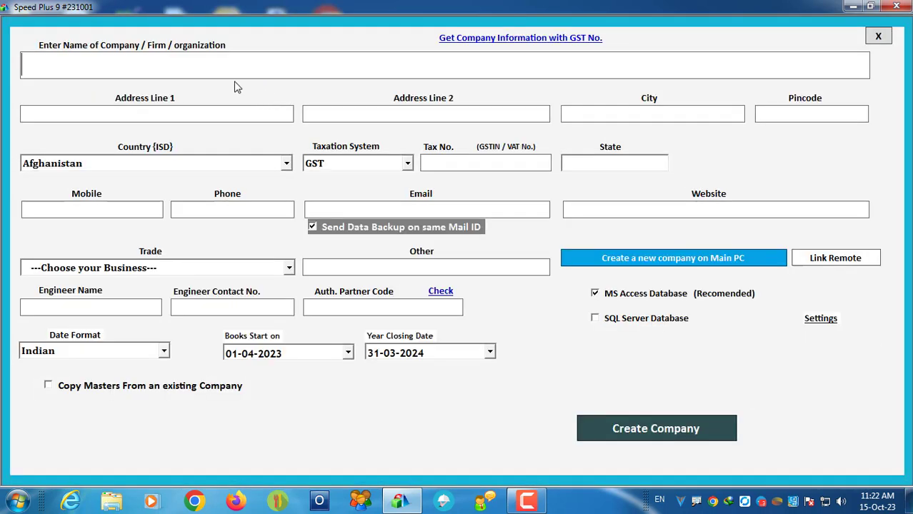
pyautogui.write('Foo')
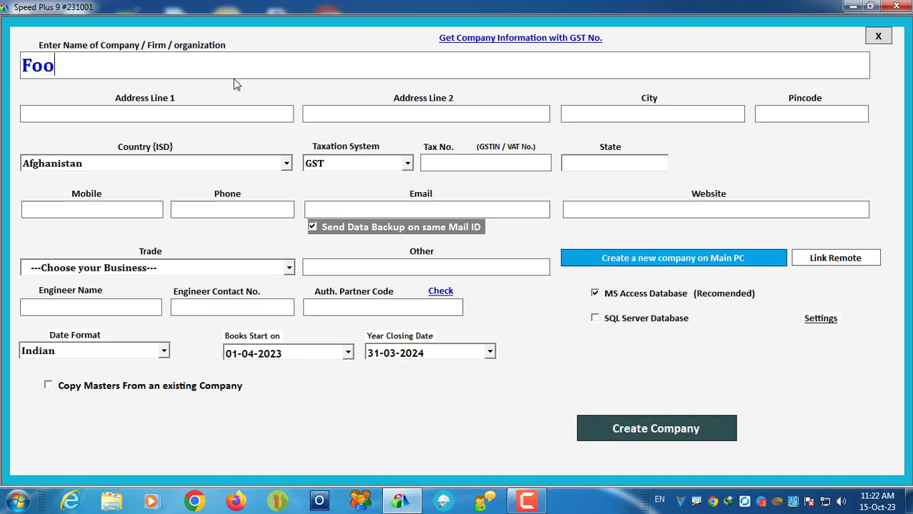
pyautogui.write('twear')
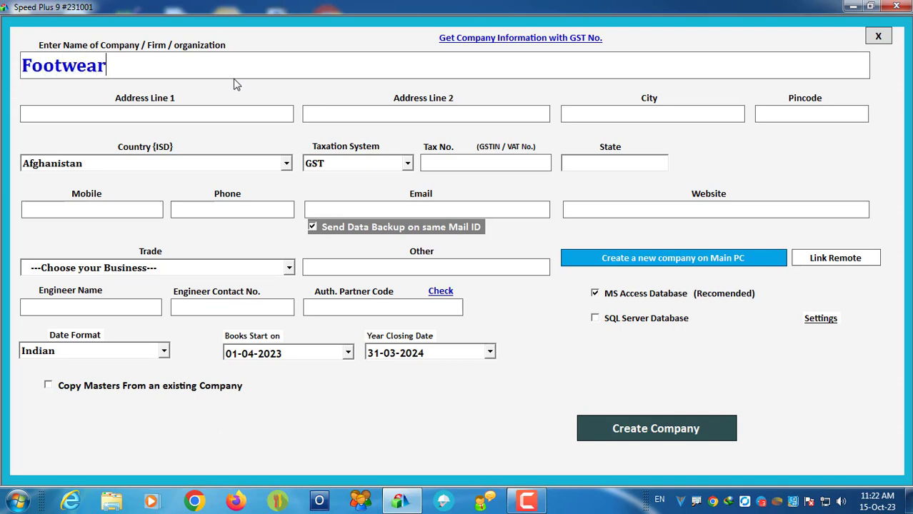
pyautogui.press('Tab')
pyautogui.click(236, 78)
pyautogui.write('Shop')
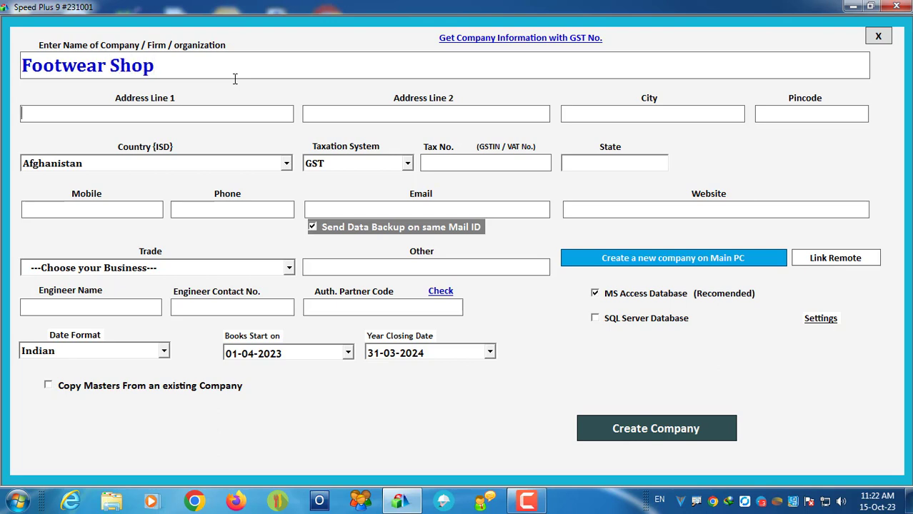
pyautogui.press('Tab')
# Step: Fill in the company's two address lines, city and pincode
pyautogui.write('MNO')
pyautogui.press('BackSpace')
pyautogui.press('BackSpace')
pyautogui.press('BackSpace')
pyautogui.press('Tab')
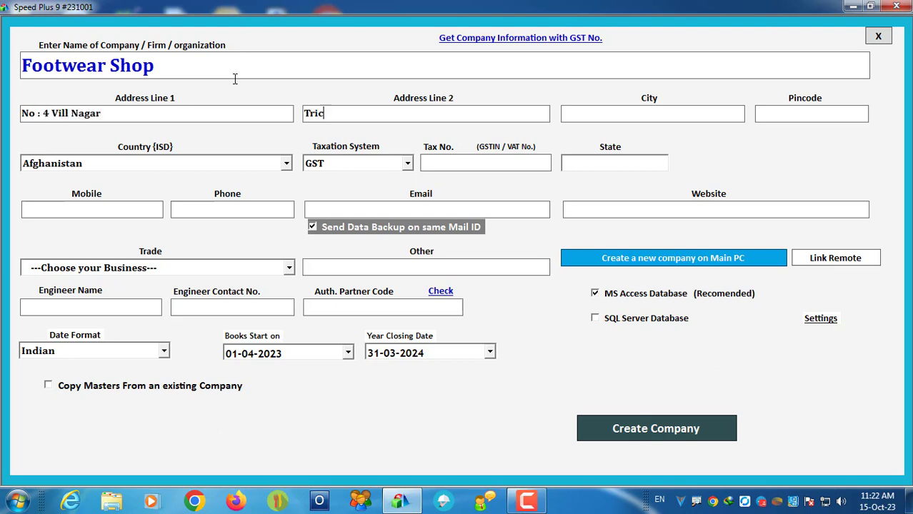
pyautogui.press('Tab')
pyautogui.write('V')
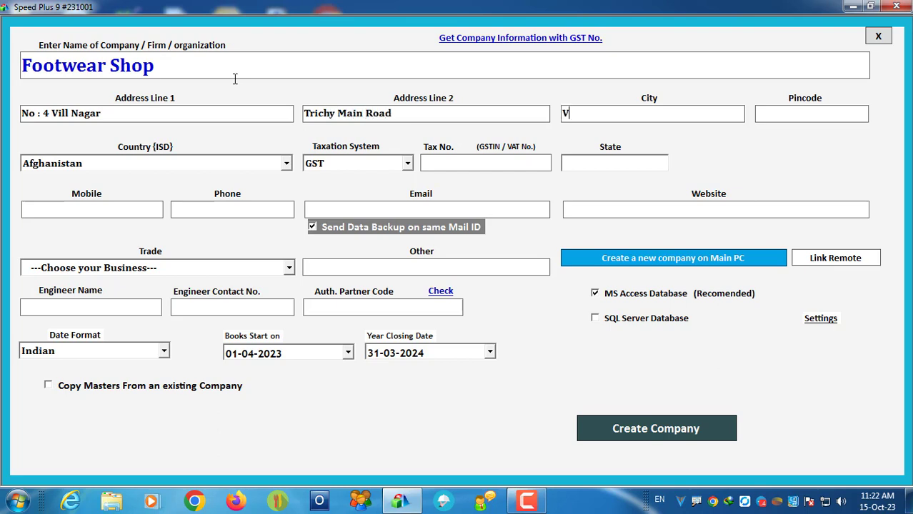
pyautogui.write('illupuram')
pyautogui.press('Tab')
pyautogui.write('605602')
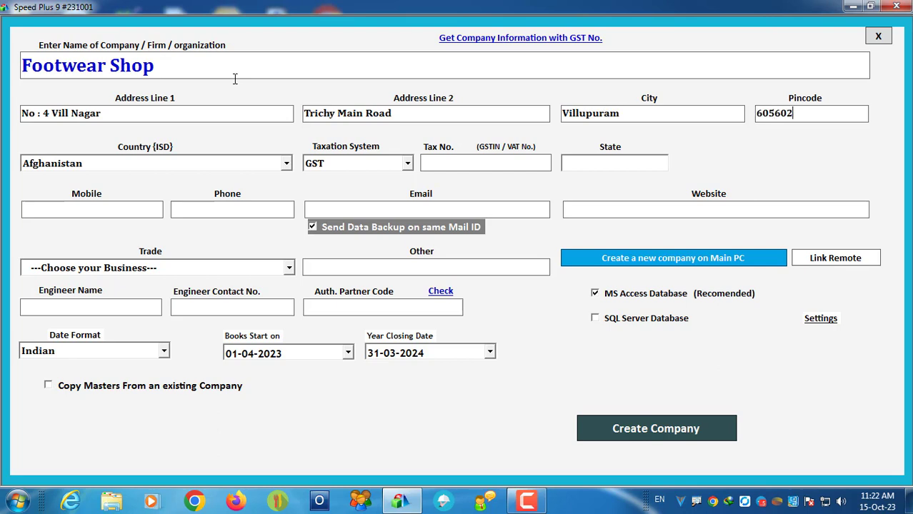
pyautogui.press('Tab')
# Step: Set the country to India, state to Tamilnadu and state code 33
pyautogui.press('i')
pyautogui.press('Down')
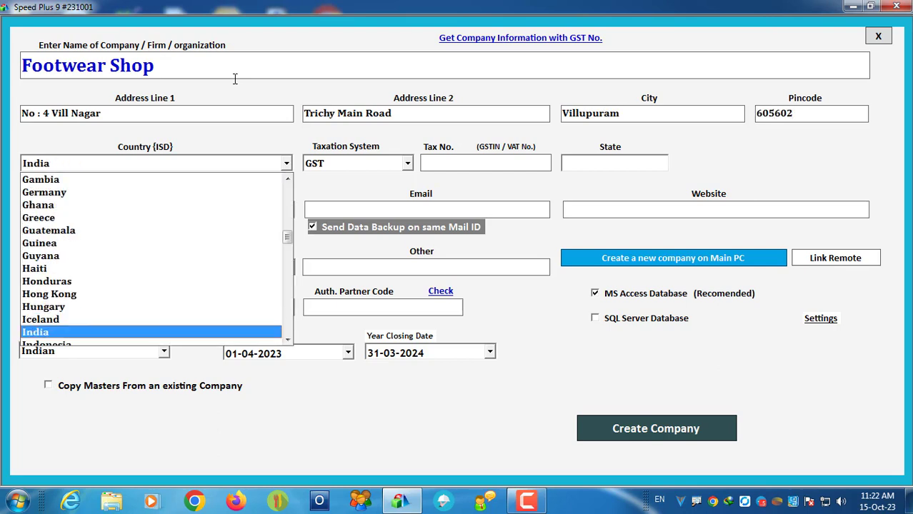
pyautogui.press('Tab')
pyautogui.press('Tab')
pyautogui.write('Tamilnadu')
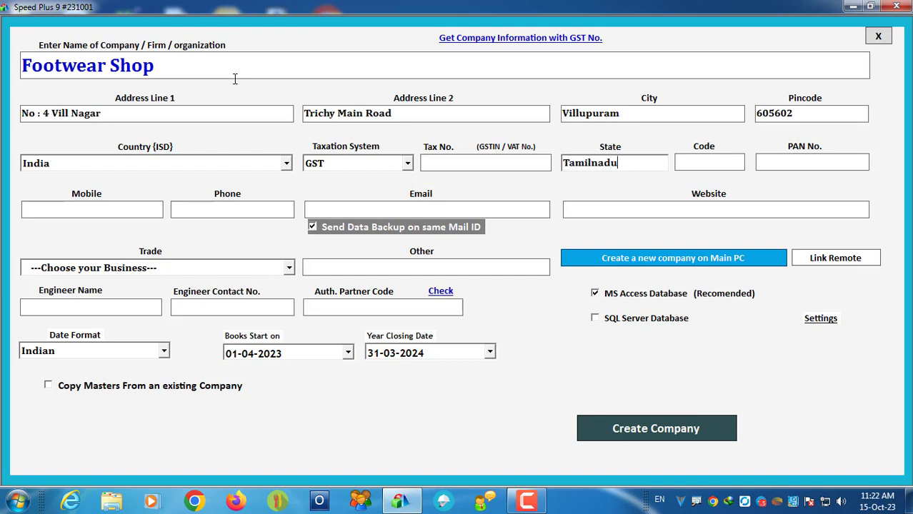
pyautogui.press('Tab')
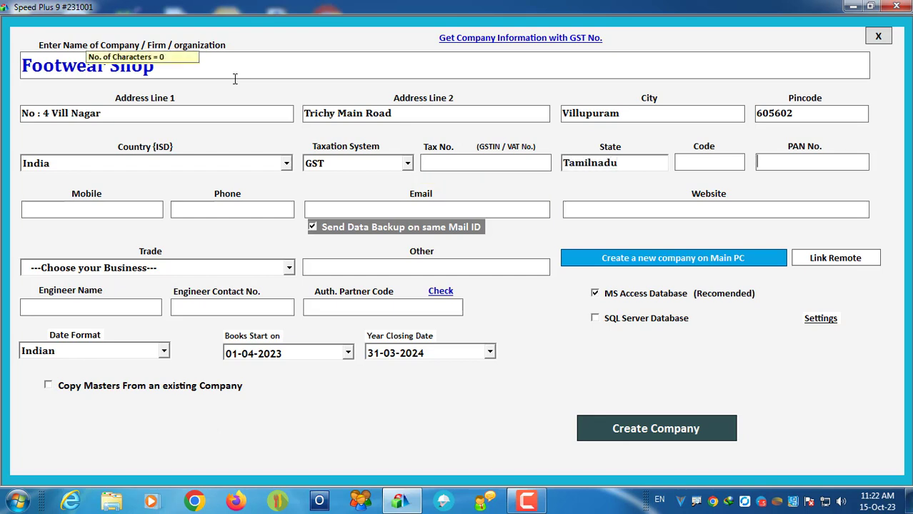
pyautogui.click(680, 160)
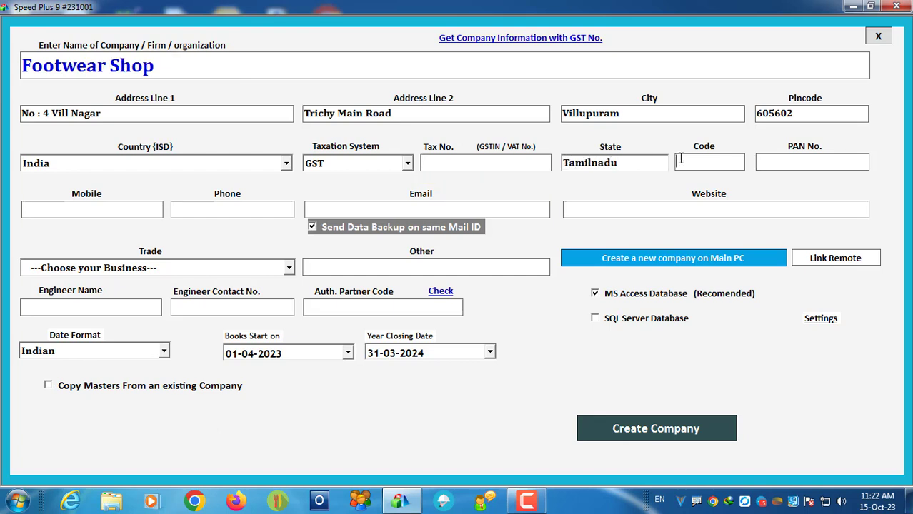
pyautogui.write('33')
# Step: Enter the company's mobile number and e-mail address
pyautogui.click(112, 210)
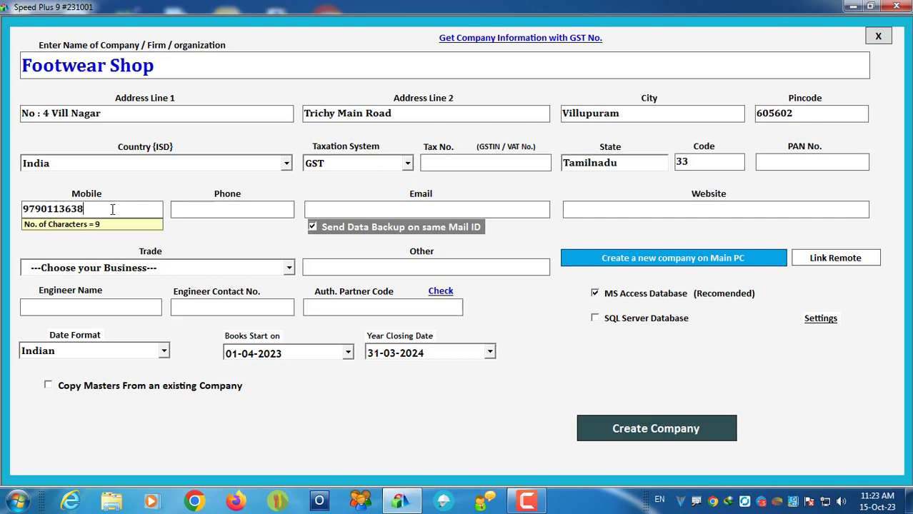
pyautogui.click(363, 207)
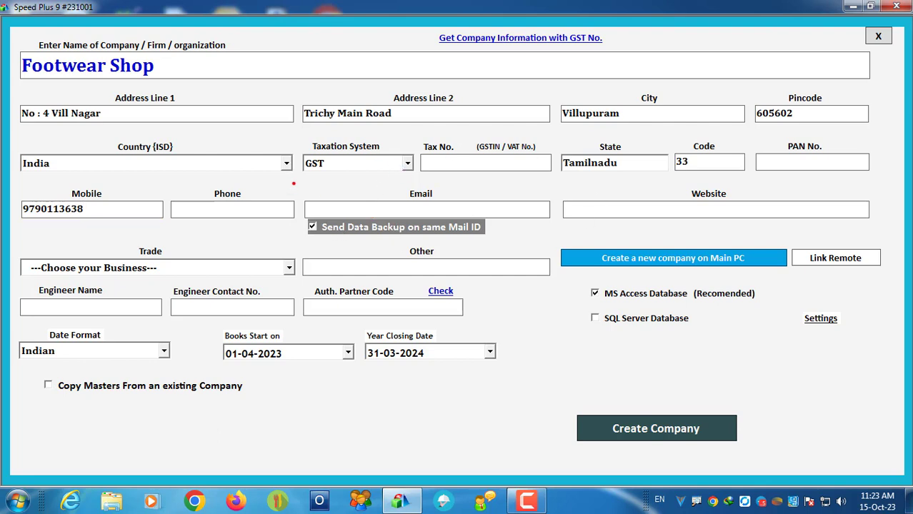
pyautogui.moveTo(292, 184)
pyautogui.mouseDown()
pyautogui.moveTo(464, 232)
pyautogui.moveTo(574, 236)
pyautogui.moveTo(557, 237)
pyautogui.mouseUp()
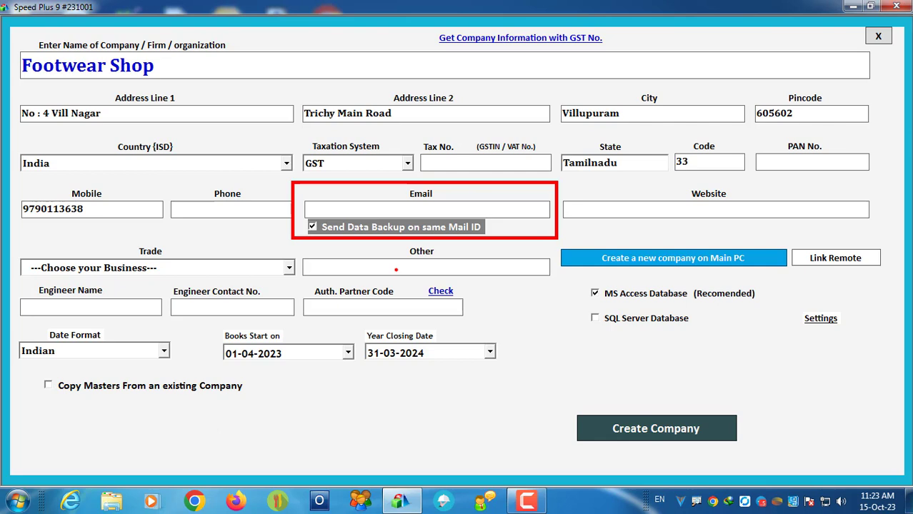
pyautogui.press('Escape')
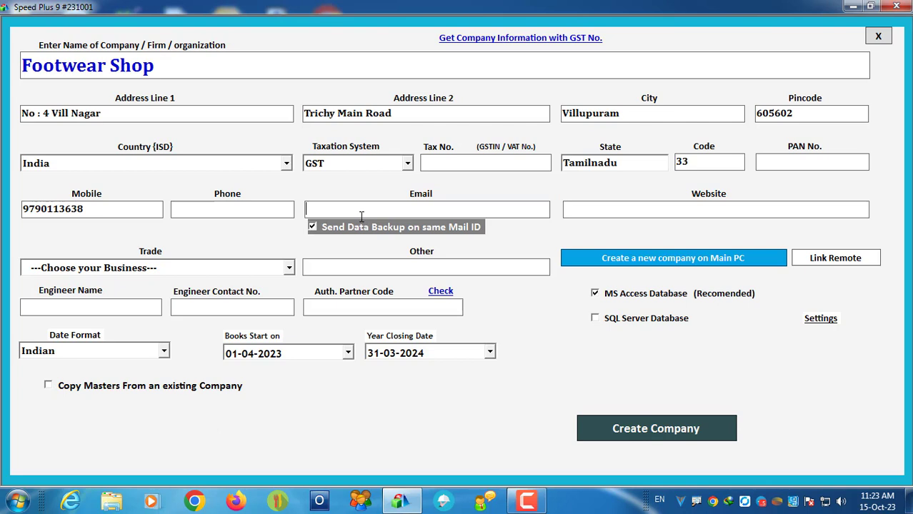
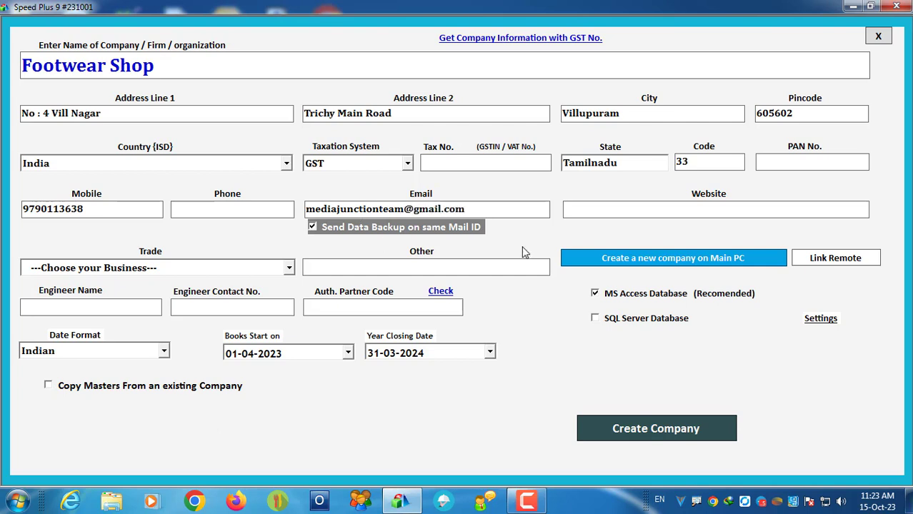
# Step: Choose Cloth Merchant as the company's trade
pyautogui.click(181, 266)
pyautogui.write('gr')
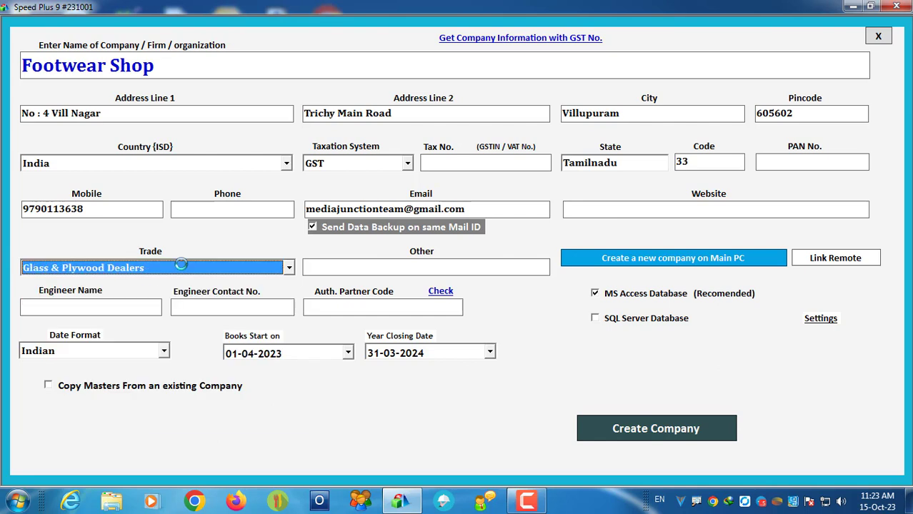
pyautogui.press('g')
pyautogui.press('g')
pyautogui.press('g')
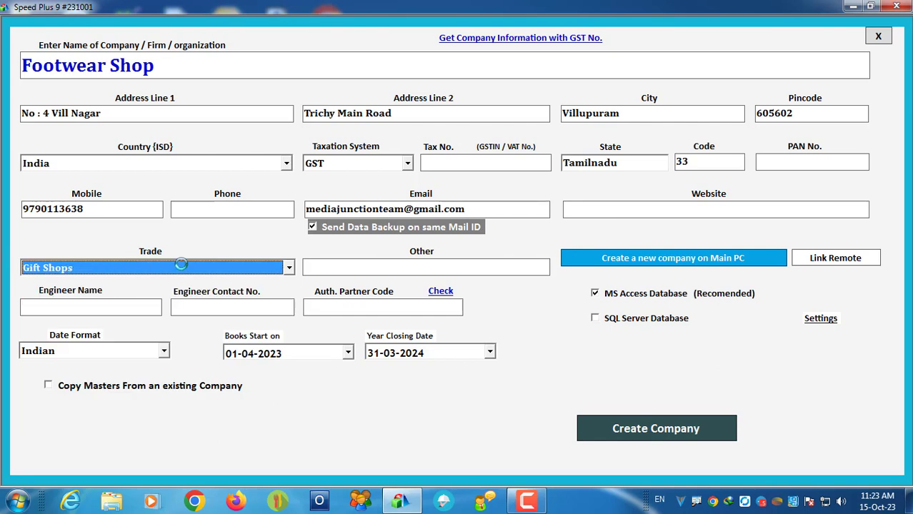
pyautogui.press('g')
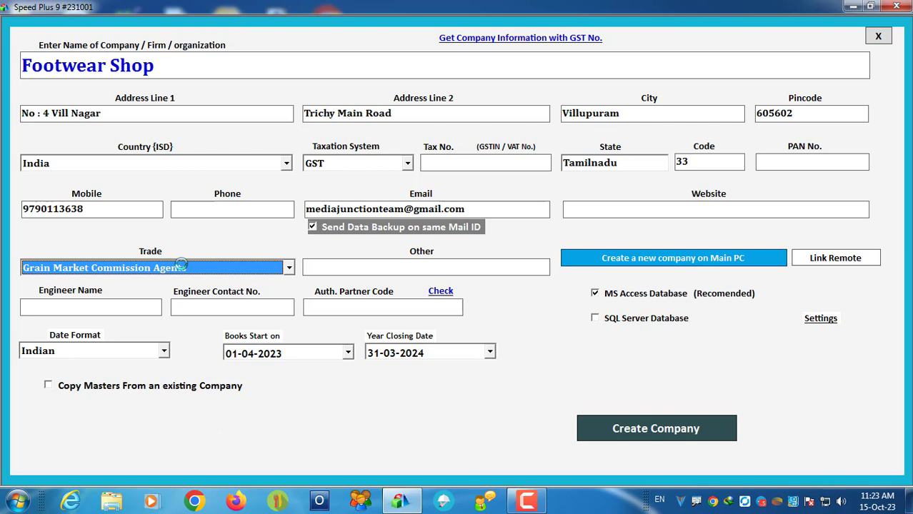
pyautogui.write('cl')
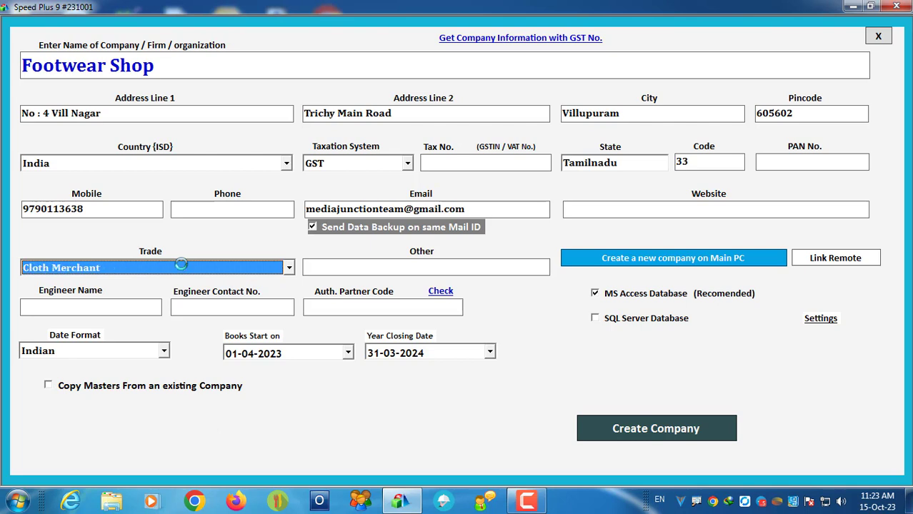
pyautogui.press('f')
pyautogui.press('f')
pyautogui.press('f')
pyautogui.press('f')
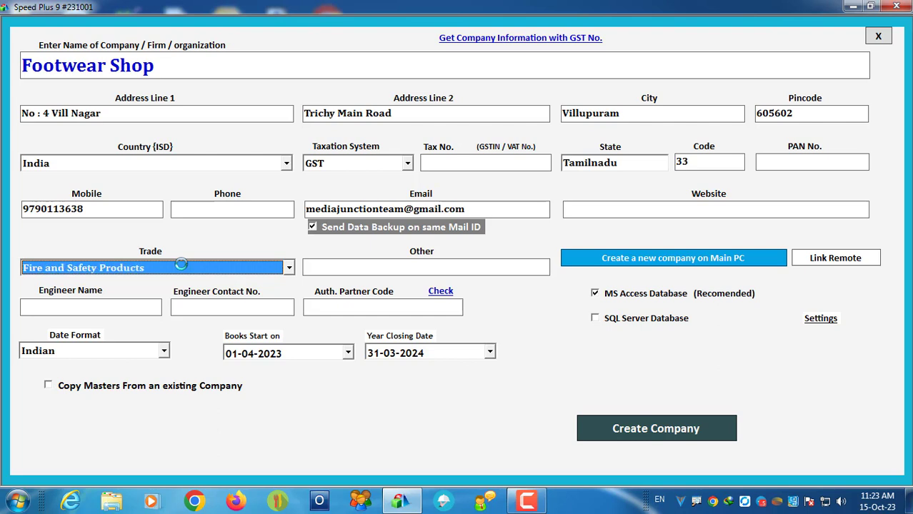
pyautogui.press('f')
pyautogui.press('f')
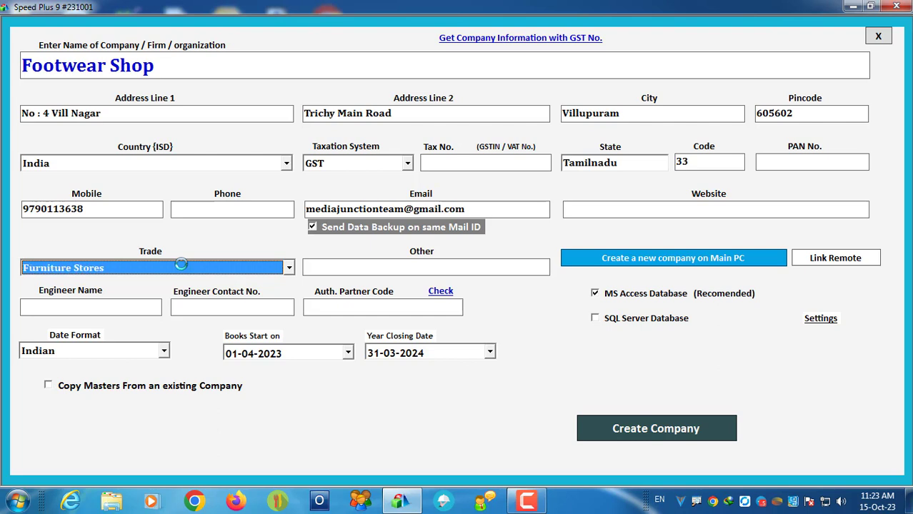
pyautogui.press('c')
pyautogui.press('c')
pyautogui.press('c')
pyautogui.press('c')
pyautogui.press('c')
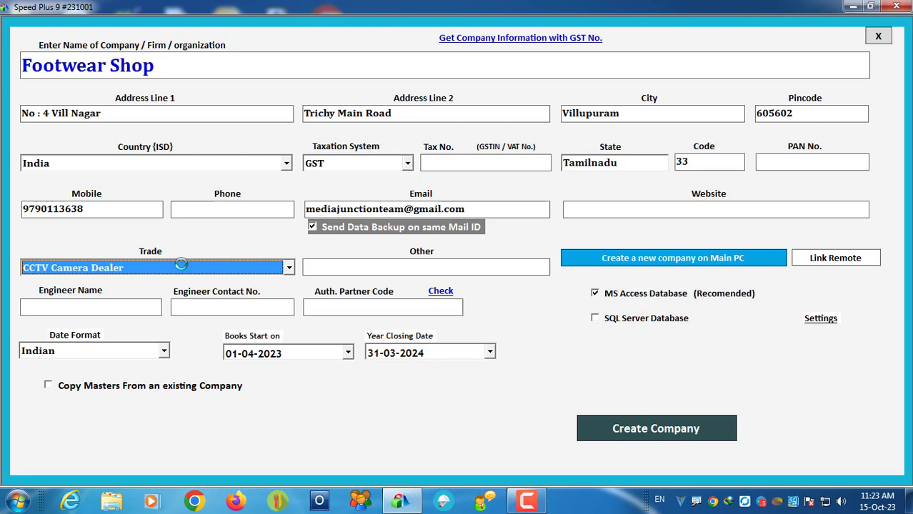
pyautogui.press('c')
# Step: Enter Footwear Shop as the Other business description
pyautogui.click(411, 268)
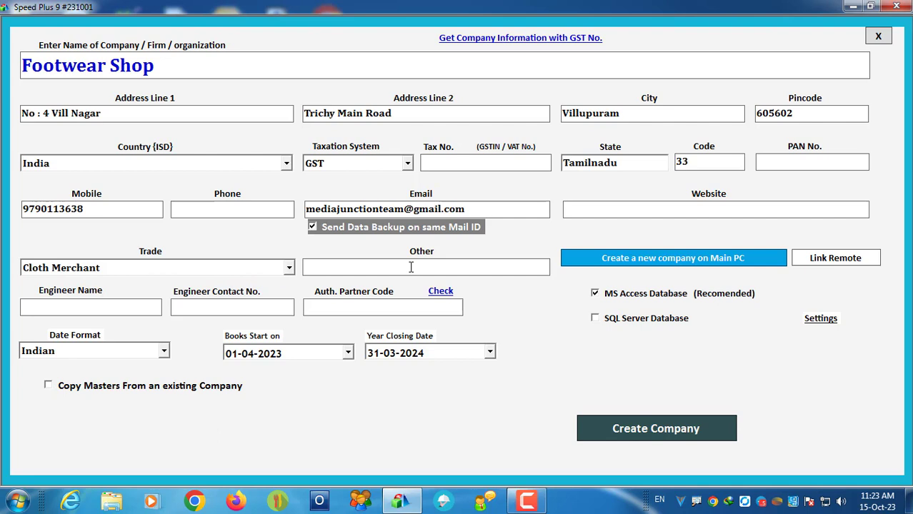
pyautogui.write('Footwear Shop')
pyautogui.press('Tab')
pyautogui.press('Tab')
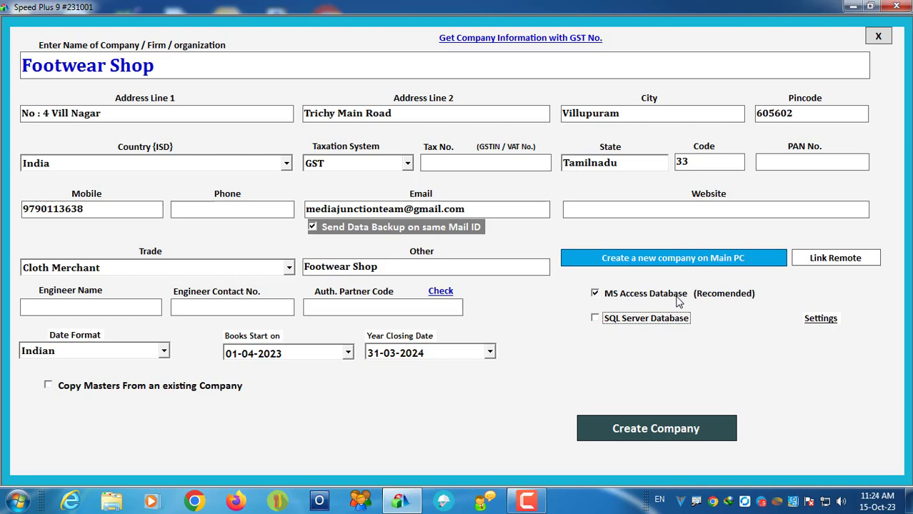
# Step: Fill in the engineer's name, contact number and authorised partner code
pyautogui.click(66, 303)
pyautogui.write('Jaideep')
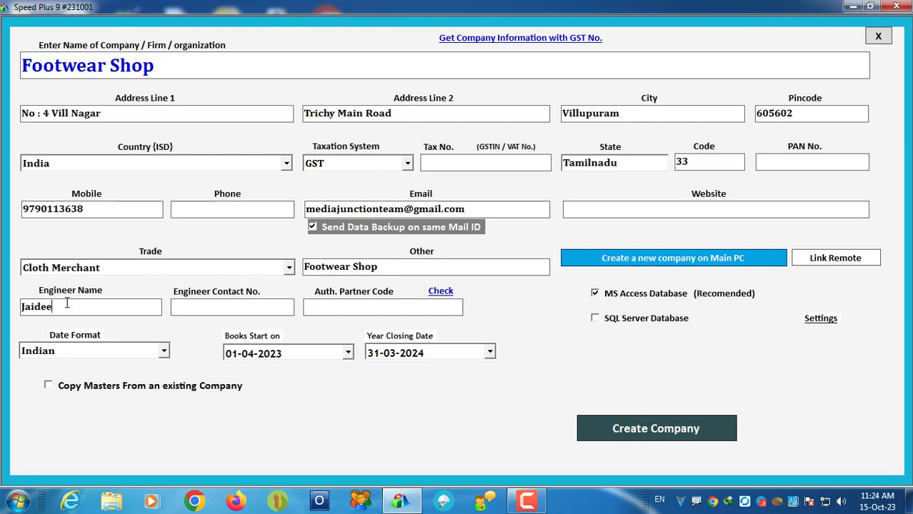
pyautogui.press('Tab')
pyautogui.press('Tab')
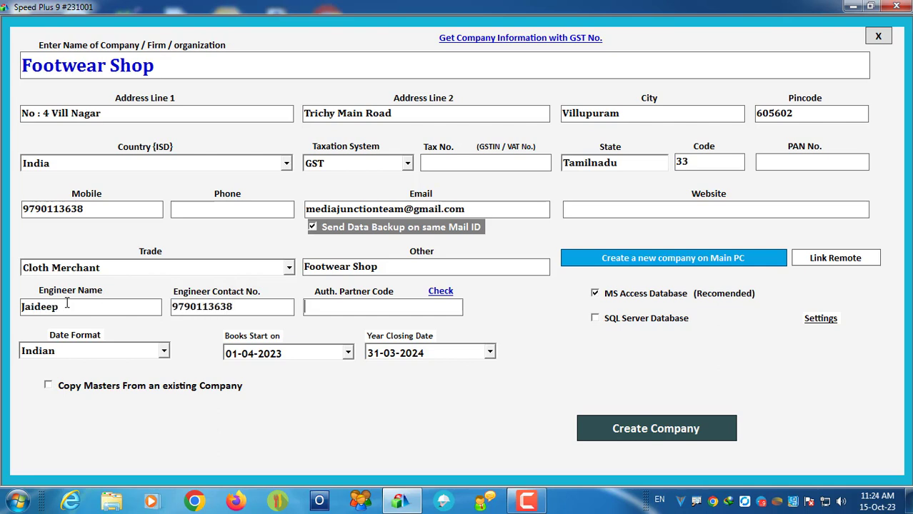
# Step: Verify the partner code and create the Footwear Shop company
pyautogui.moveTo(374, 306); pyautogui.dragTo(292, 308)
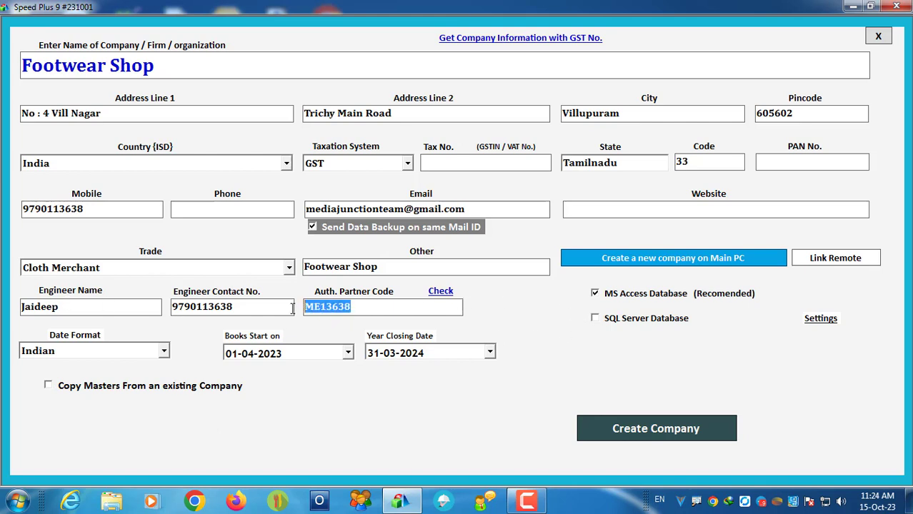
pyautogui.click(441, 291)
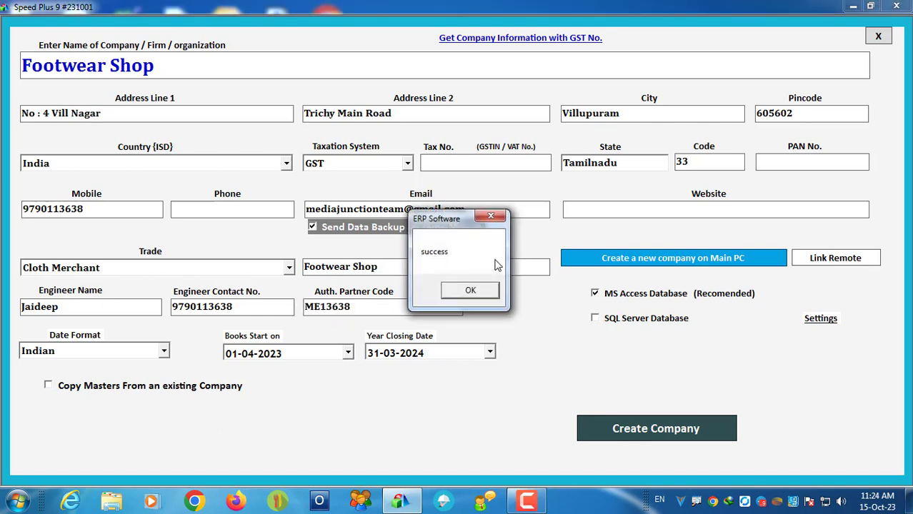
pyautogui.click(470, 290)
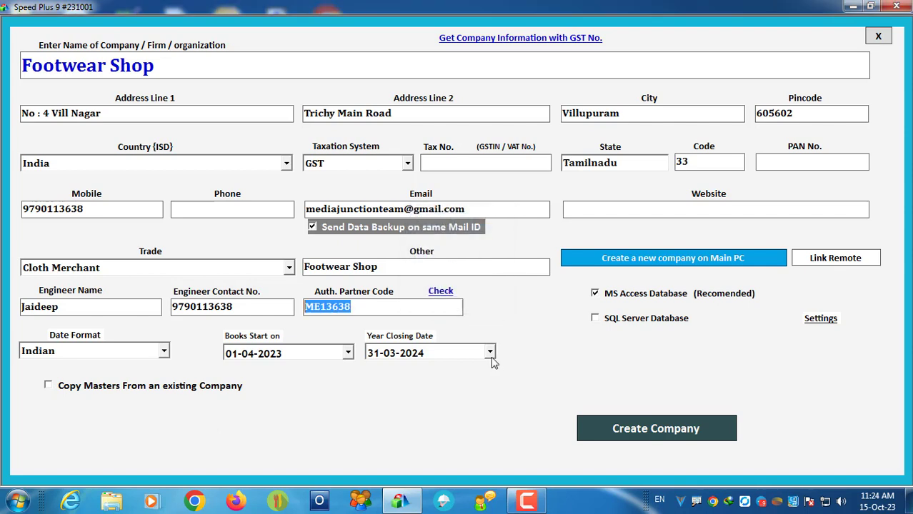
pyautogui.click(647, 430)
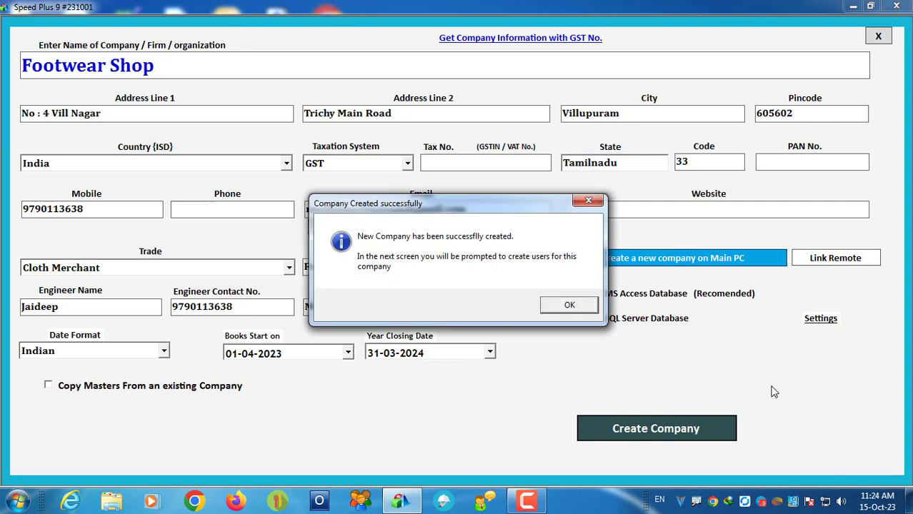
pyautogui.click(548, 307)
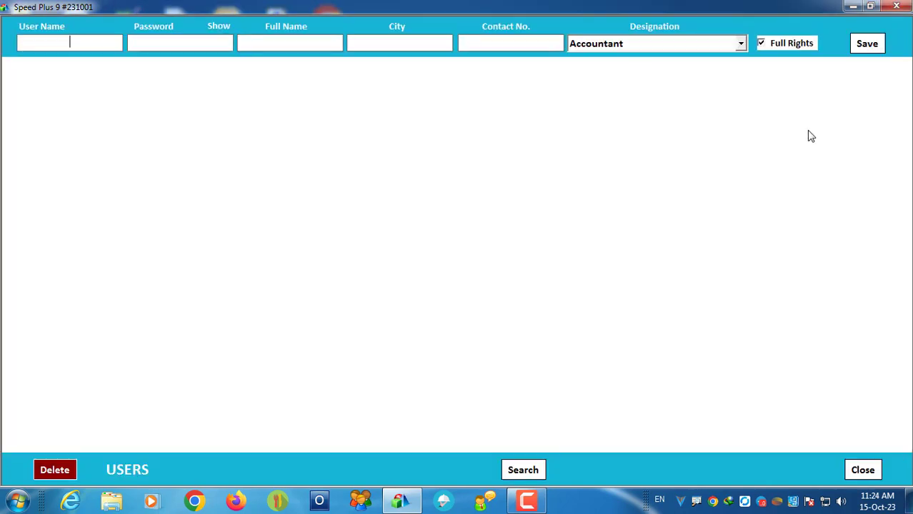
# Step: Enter user name 1, its password, the user's full name, city and contact number
pyautogui.write('1')
pyautogui.press('Tab')
pyautogui.write('1')
pyautogui.press('Tab')
pyautogui.write('jAIDEEP')
pyautogui.press('Tab')
pyautogui.write('VILLUPURAM')
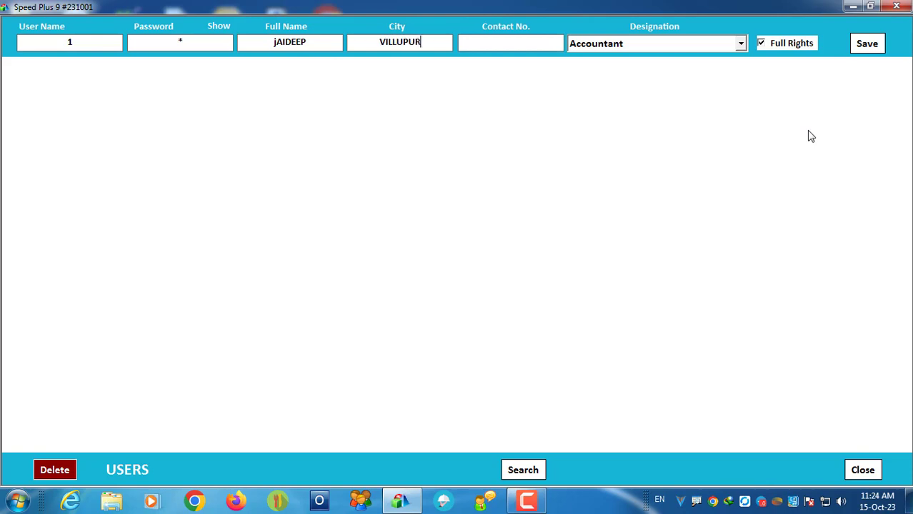
pyautogui.press('Tab')
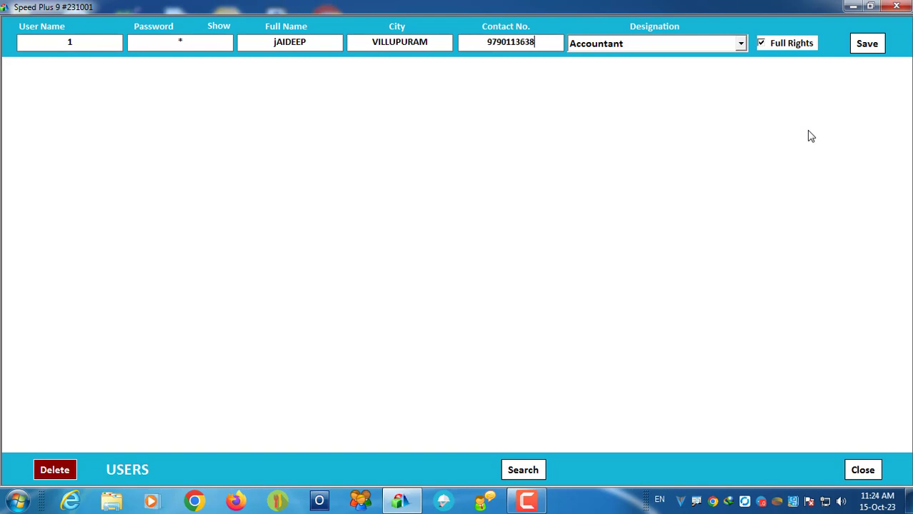
pyautogui.press('Tab')
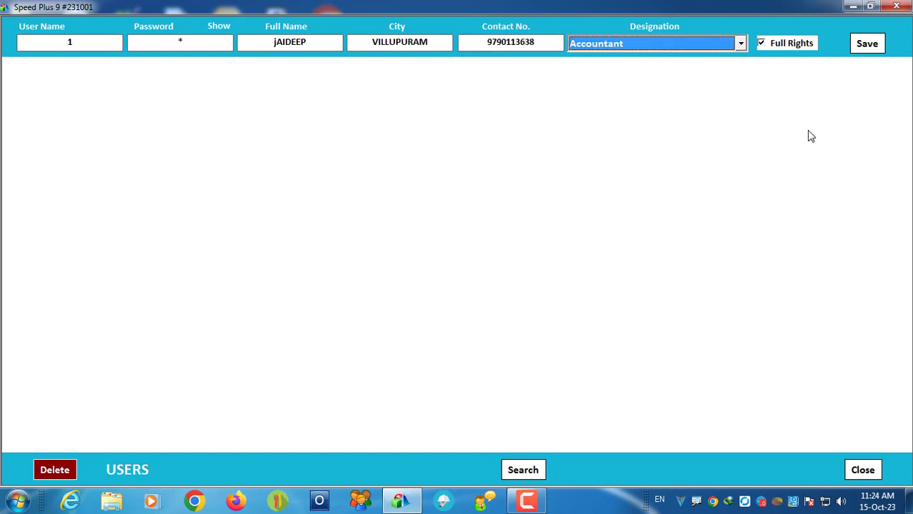
# Step: Give the user the Owner of Business designation, save it, and close the users screen
pyautogui.click(707, 43)
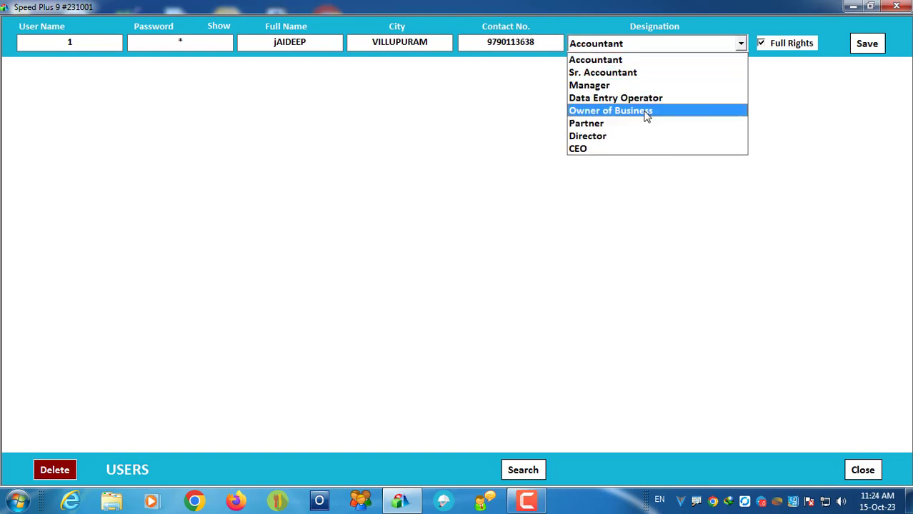
pyautogui.click(646, 111)
pyautogui.click(866, 43)
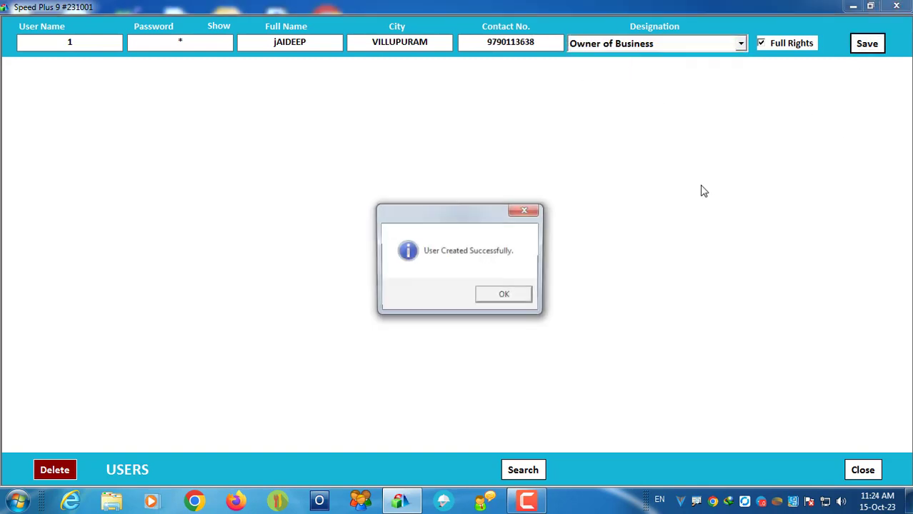
pyautogui.click(518, 298)
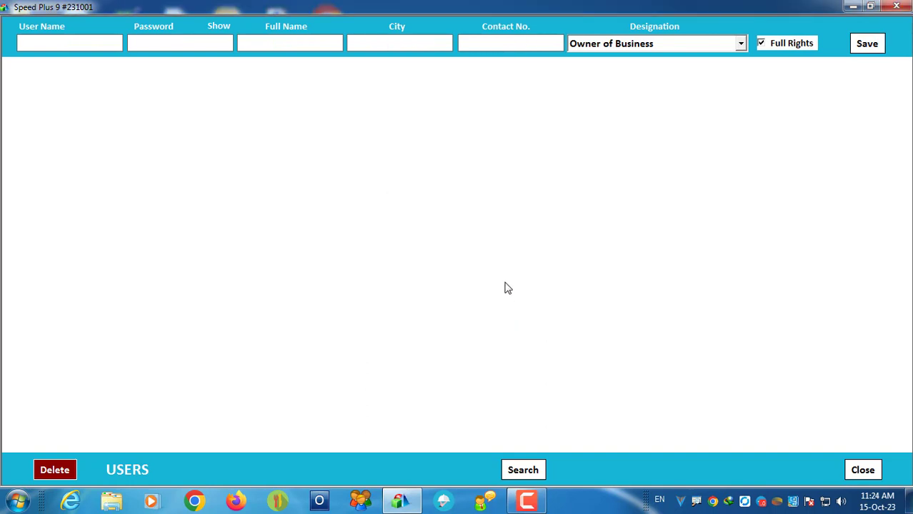
pyautogui.click(861, 468)
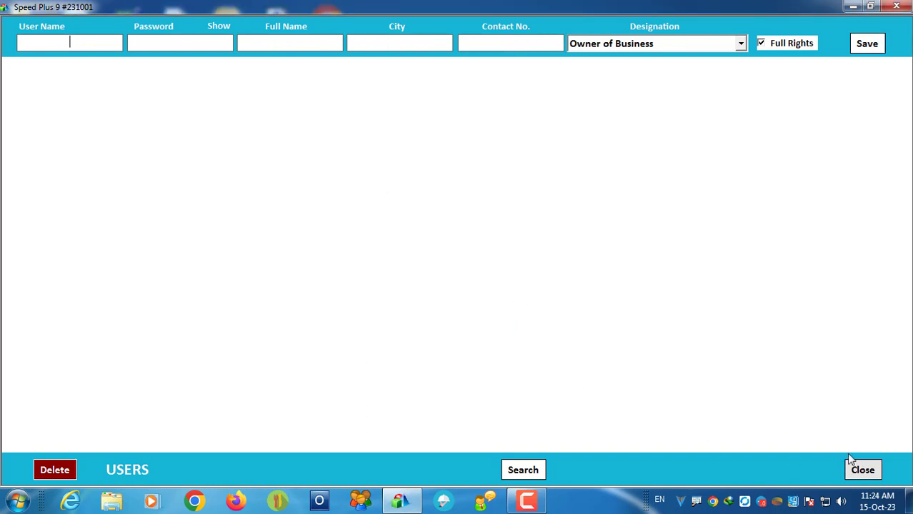
# Step: Log in to Footwear Shop as user 1 and open the Items list from Masters
pyautogui.write('1')
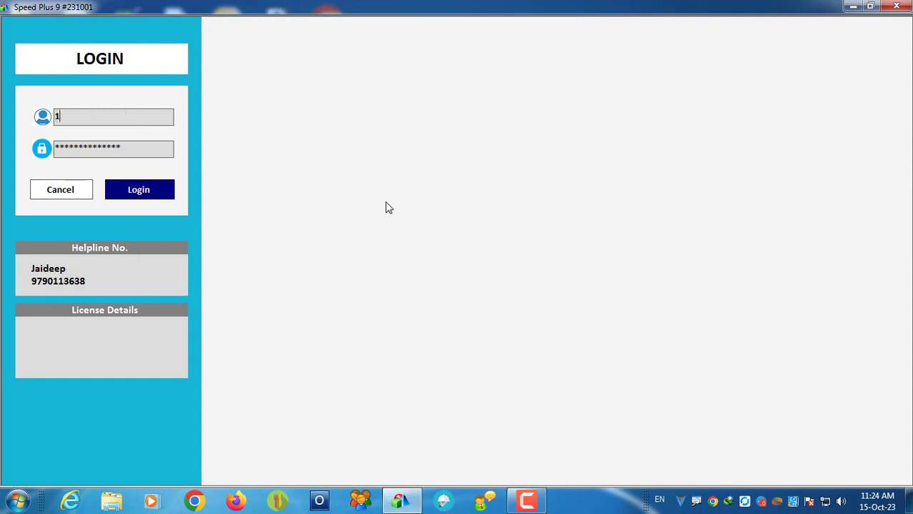
pyautogui.press('Return')
pyautogui.write('1')
pyautogui.press('Return')
pyautogui.press('Return')
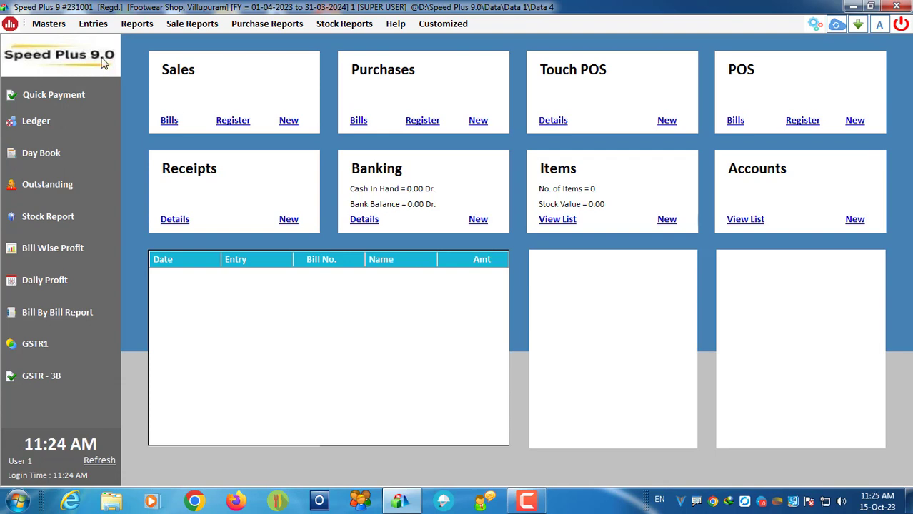
pyautogui.click(54, 21)
pyautogui.click(93, 58)
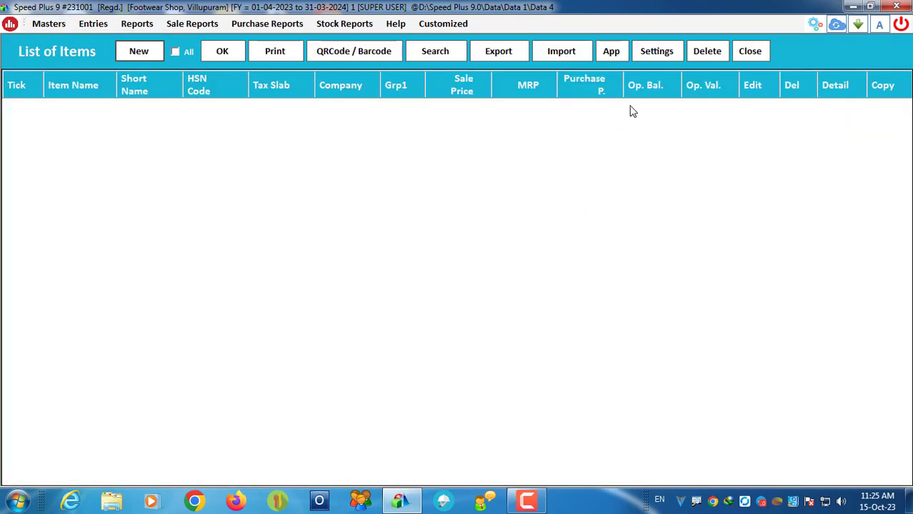
# Step: In the Subitem Master settings, set the number of sub items to 3
pyautogui.click(667, 55)
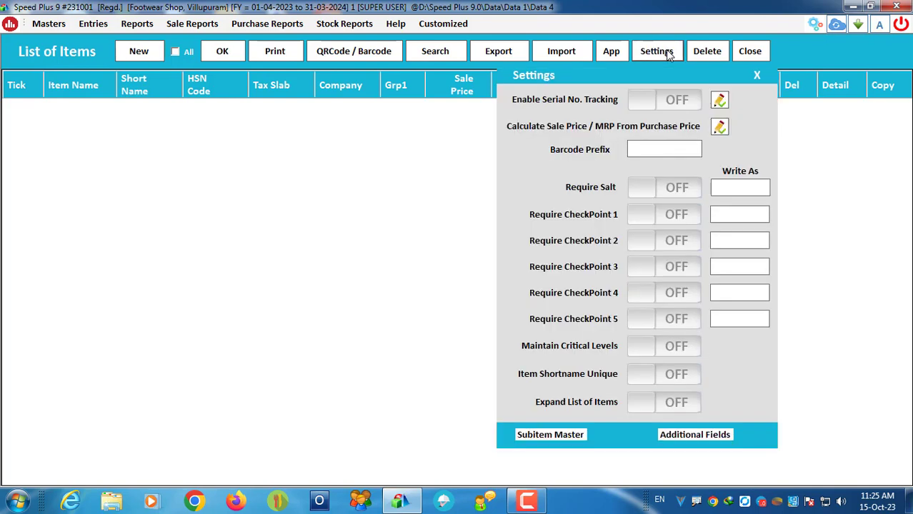
pyautogui.click(537, 437)
pyautogui.click(474, 198)
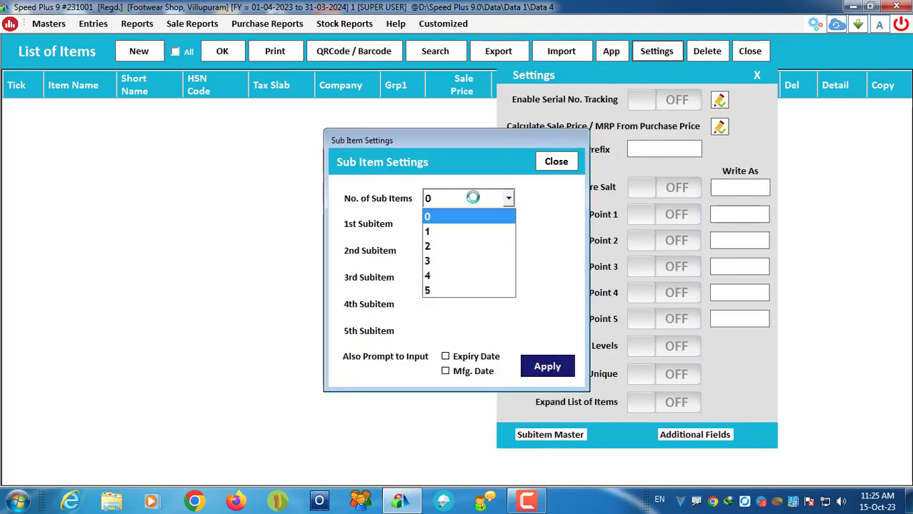
pyautogui.click(447, 250)
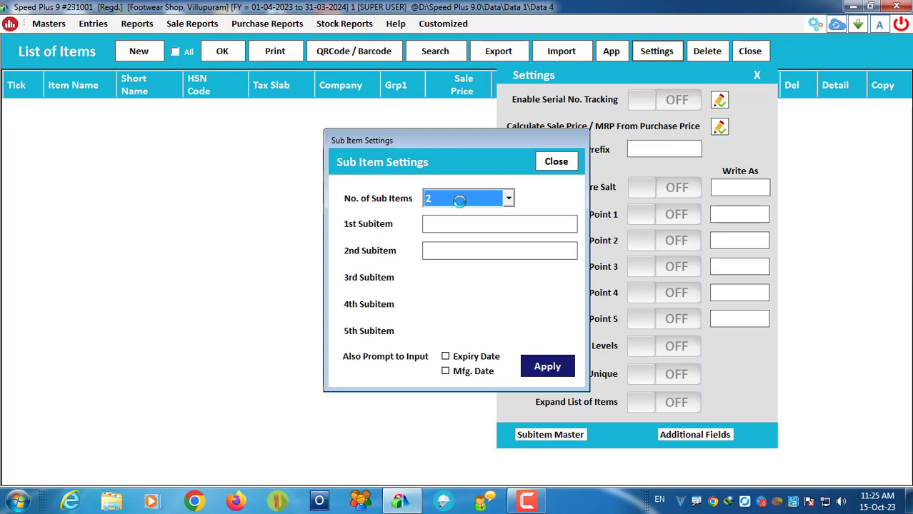
pyautogui.click(458, 198)
pyautogui.click(434, 259)
# Step: Name the sub items Size, Article No and Variants
pyautogui.click(453, 224)
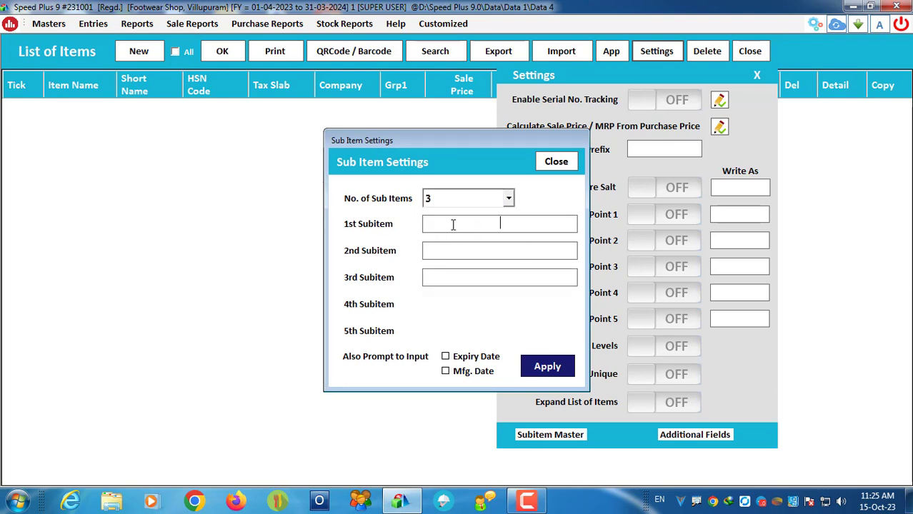
pyautogui.write('Size')
pyautogui.press('Tab')
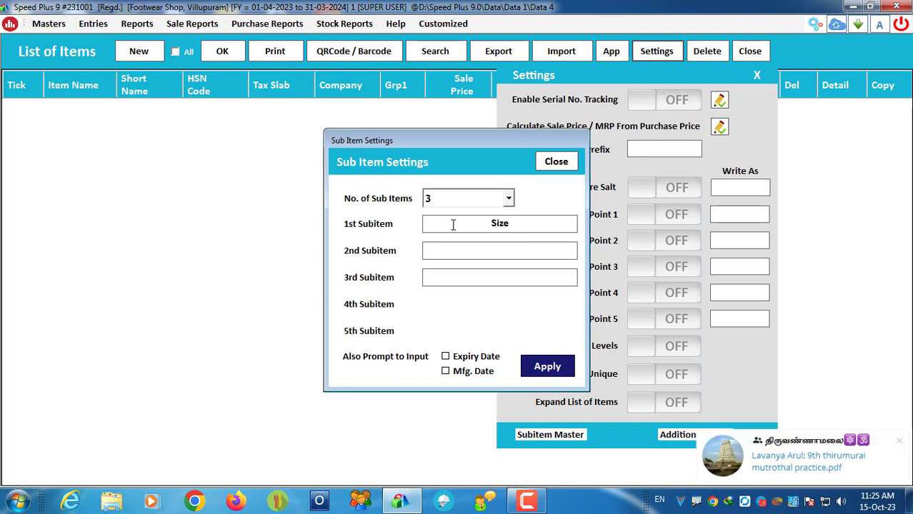
pyautogui.write('Article No')
pyautogui.press('Tab')
pyautogui.write('V')
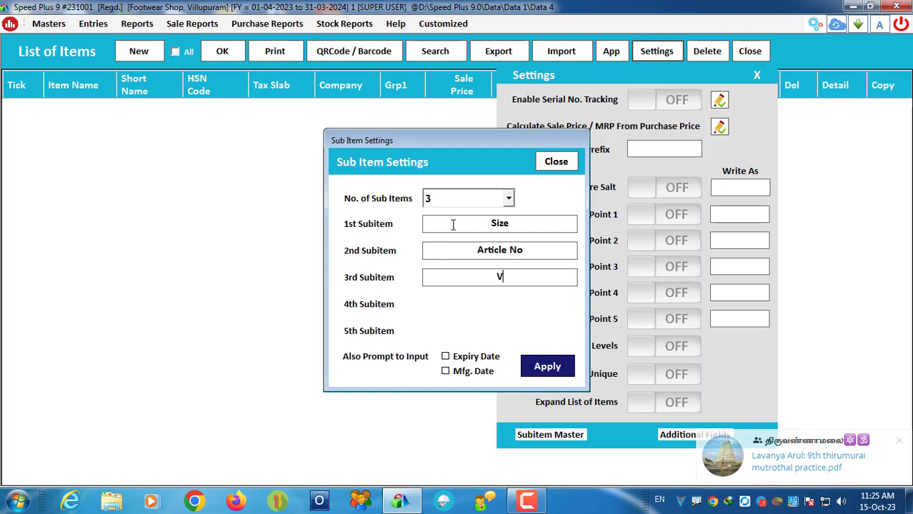
pyautogui.write('ariants')
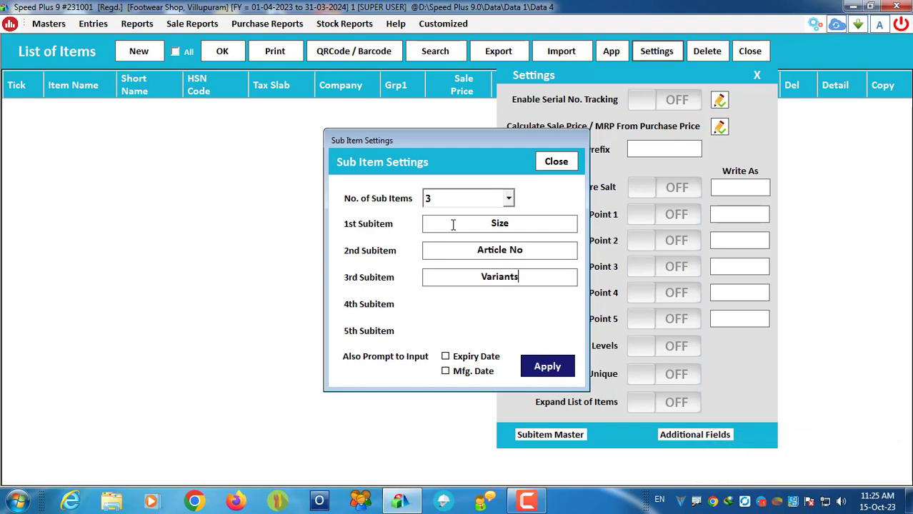
# Step: Apply the three sub-item names and close the Subitem Master settings
pyautogui.click(542, 249)
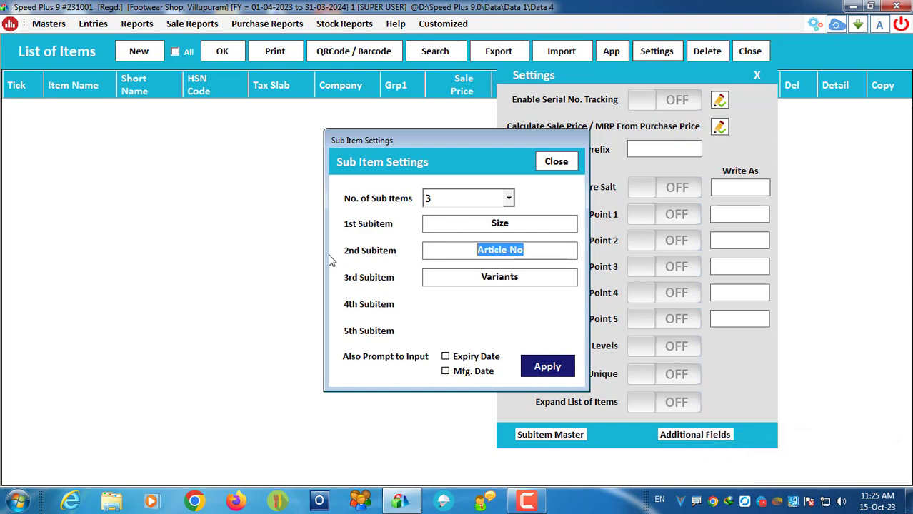
pyautogui.click(527, 283)
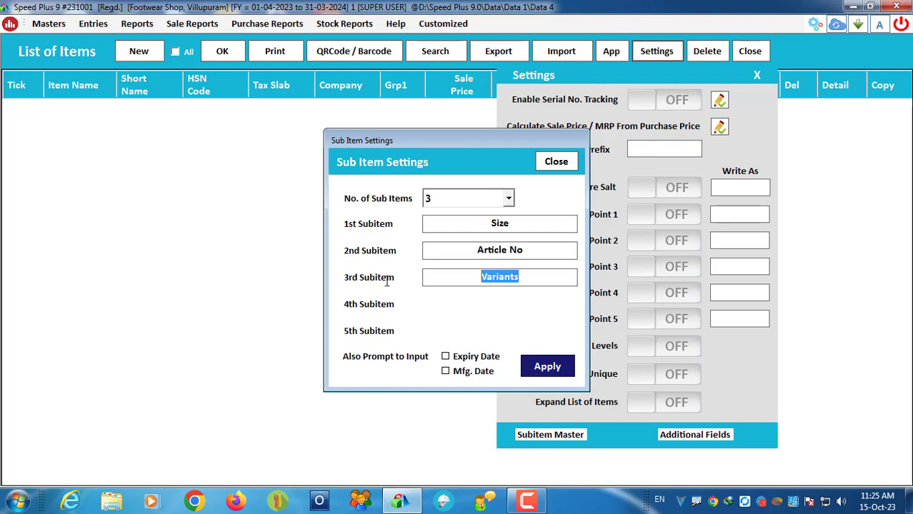
pyautogui.click(547, 367)
pyautogui.press('Return')
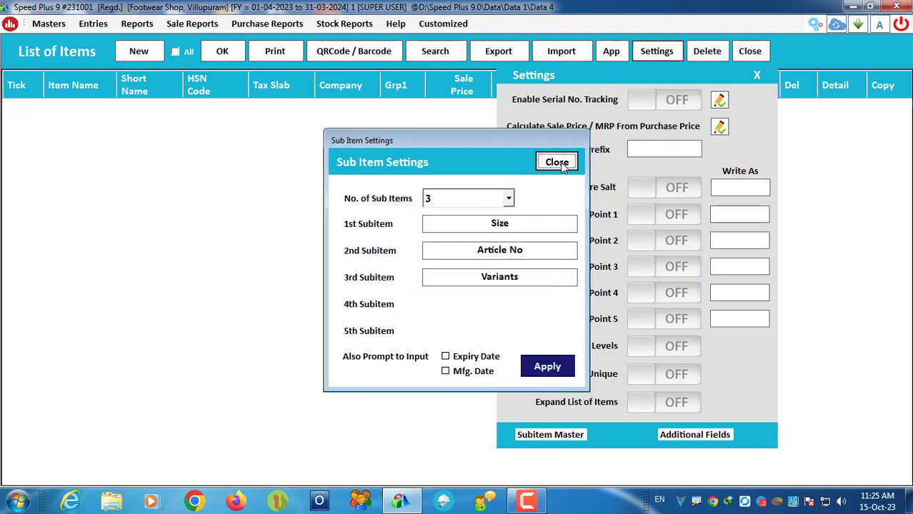
pyautogui.click(558, 163)
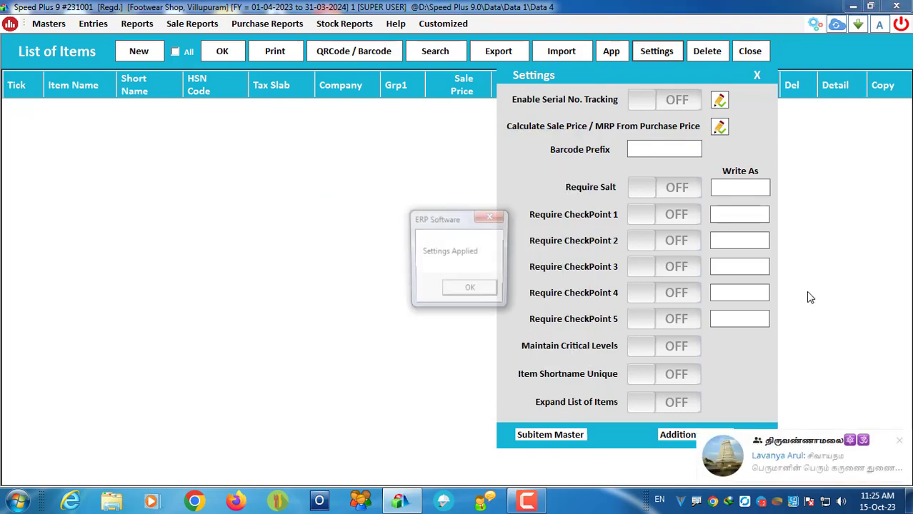
pyautogui.click(472, 287)
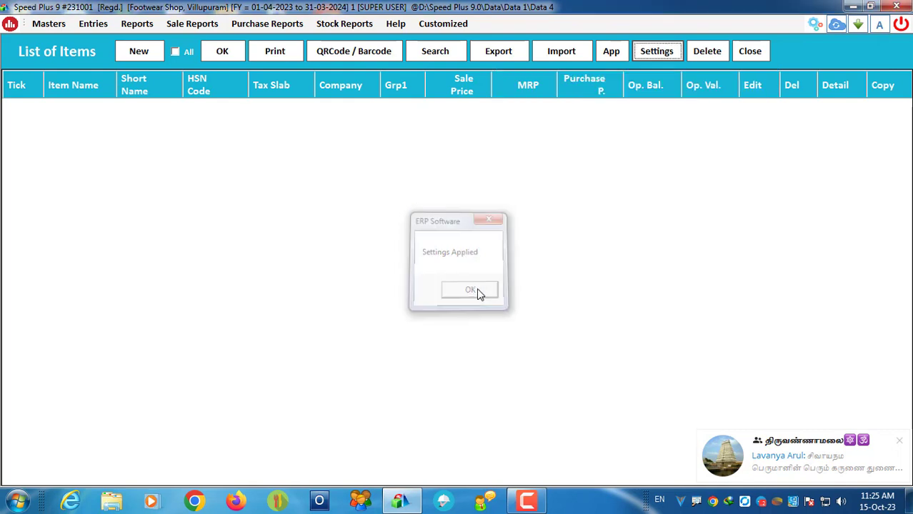
pyautogui.click(899, 442)
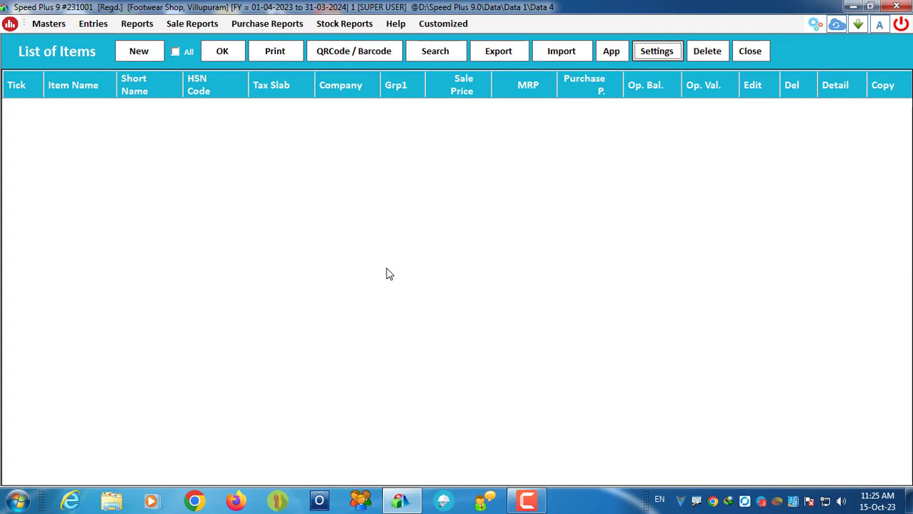
pyautogui.click(138, 51)
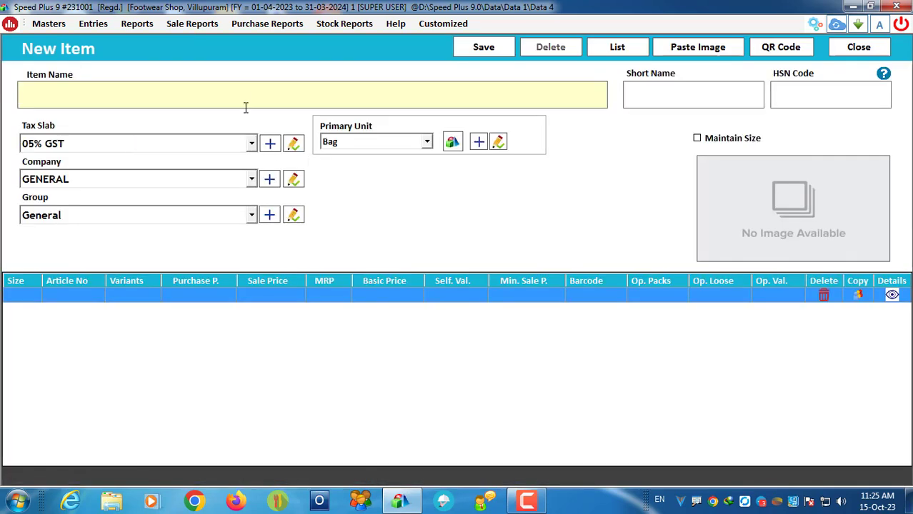
# Step: Enter Vks Pride as both the item name and the short name
pyautogui.write('VKS Pris')
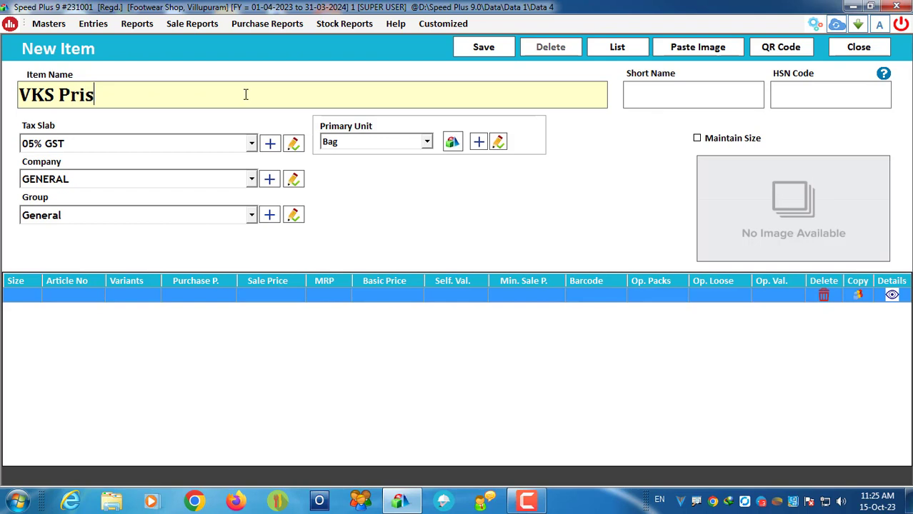
pyautogui.press('BackSpace')
pyautogui.write('de')
pyautogui.press('Return')
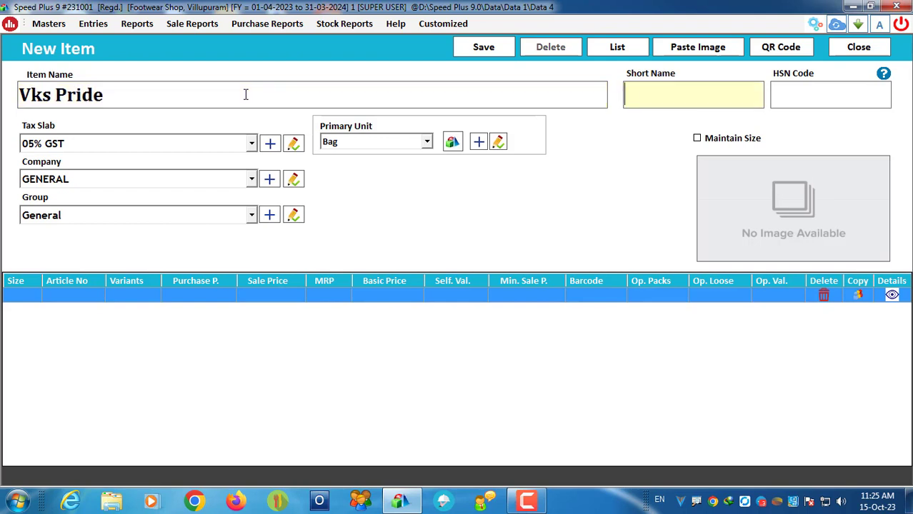
pyautogui.write('Vks Pri')
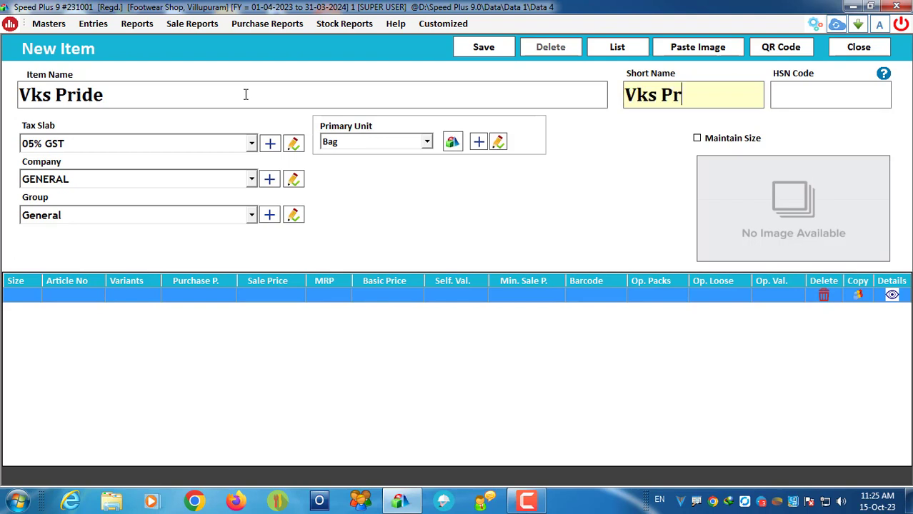
pyautogui.write('s')
pyautogui.press('BackSpace')
pyautogui.write('de')
# Step: Recheck the item name, move to HSN Code, and review the 05% GST tax slab
pyautogui.click(108, 94)
pyautogui.moveTo(109, 94); pyautogui.dragTo(22, 111)
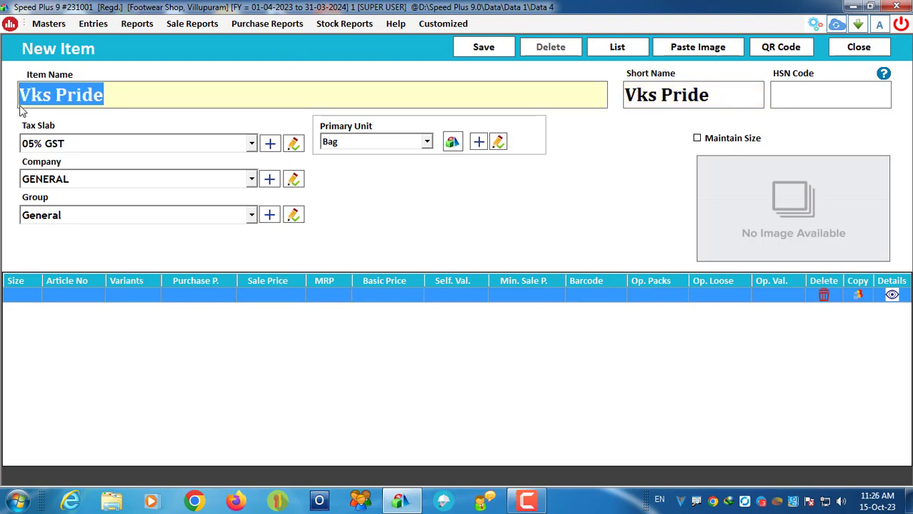
pyautogui.click(659, 500)
pyautogui.click(116, 87)
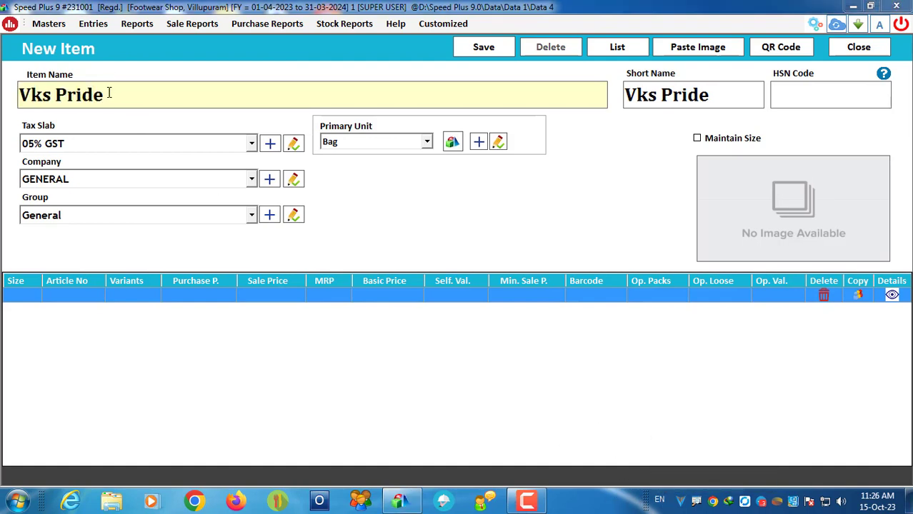
pyautogui.moveTo(108, 89); pyautogui.dragTo(2, 89)
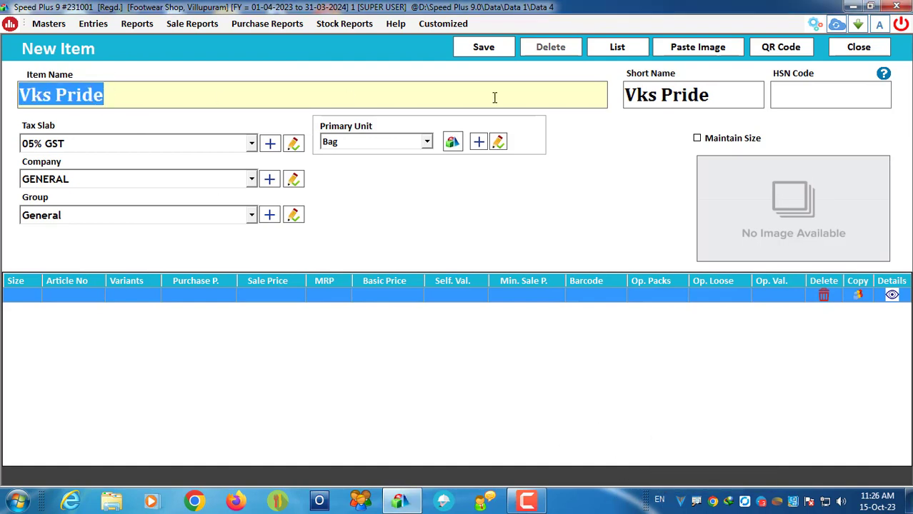
pyautogui.click(730, 102)
pyautogui.click(818, 98)
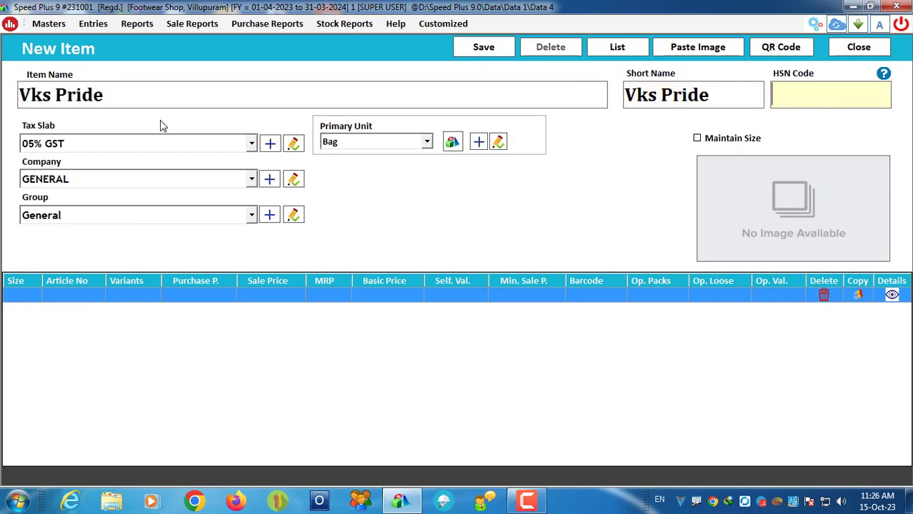
pyautogui.click(112, 147)
pyautogui.click(112, 146)
pyautogui.click(112, 147)
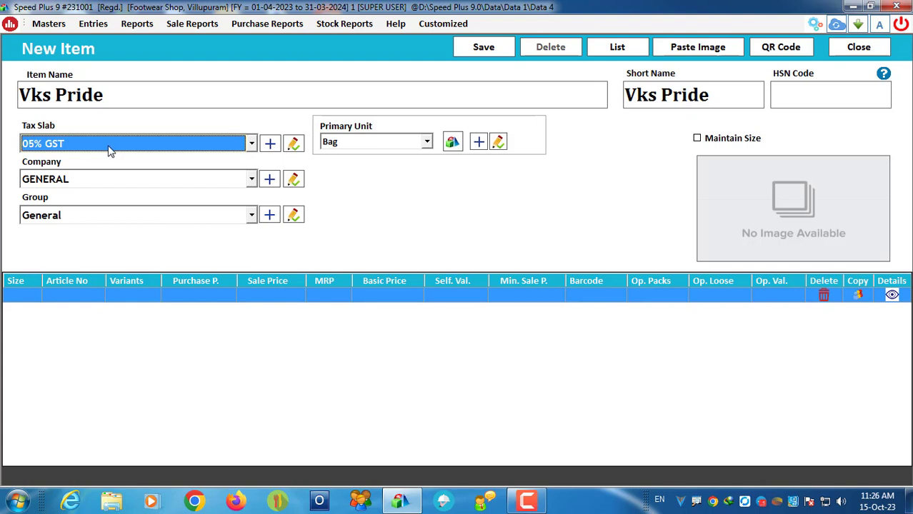
# Step: Keep 05% GST, add a new company VKS, and assign it to Vks Pride
pyautogui.click(110, 147)
pyautogui.click(30, 140)
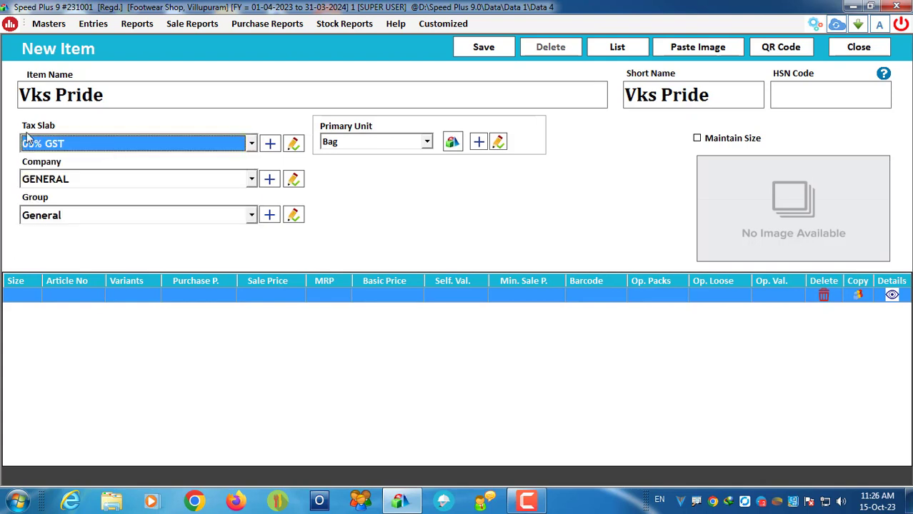
pyautogui.click(269, 180)
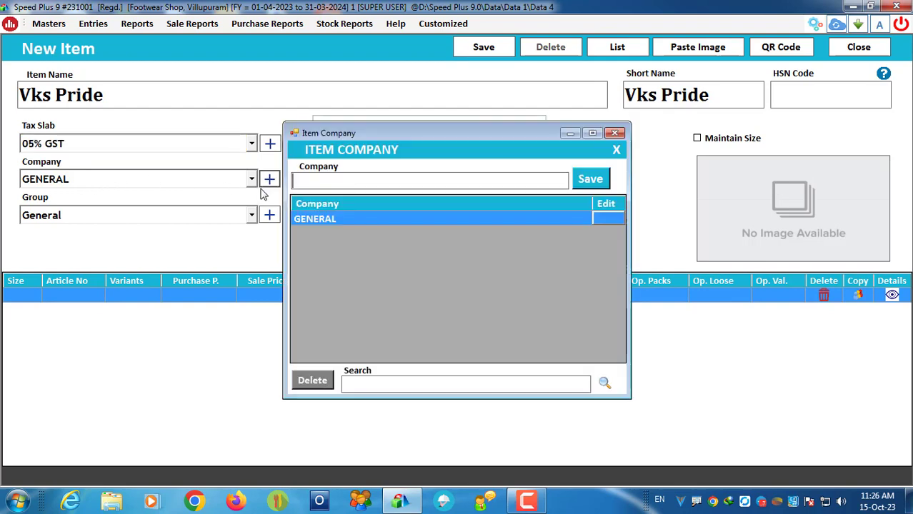
pyautogui.write('VKS')
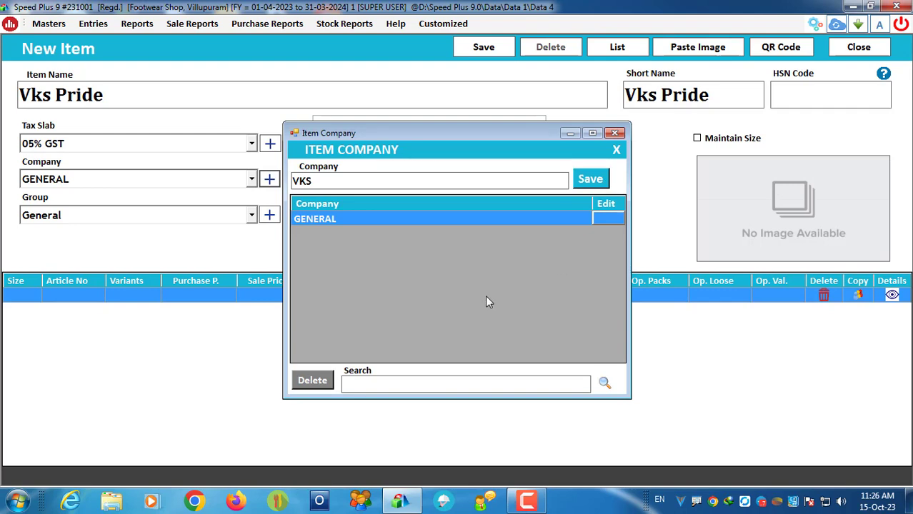
pyautogui.press('Return')
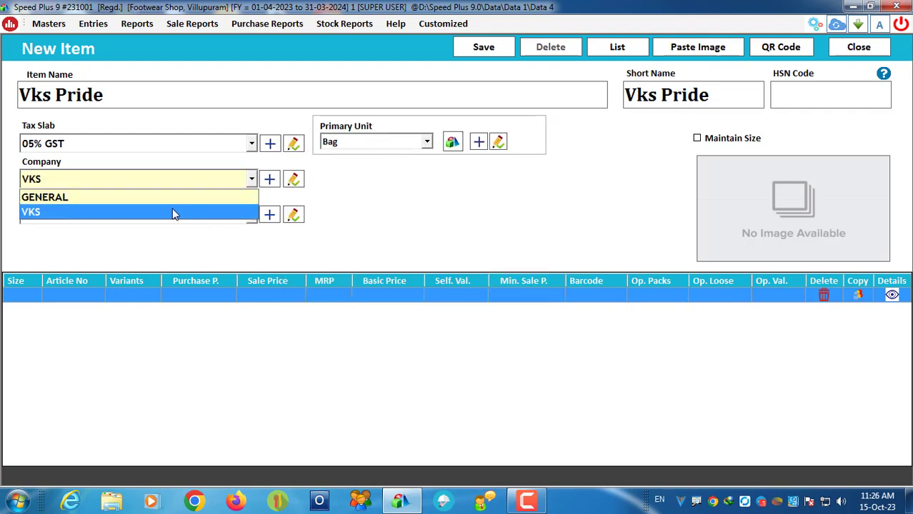
pyautogui.click(173, 213)
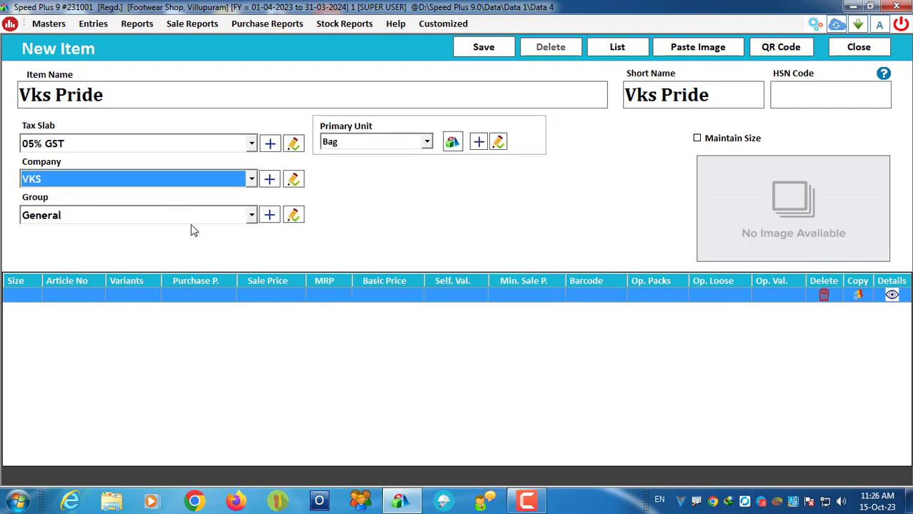
# Step: Create the item group Footwear and assign it as Vks Pride's group
pyautogui.click(270, 215)
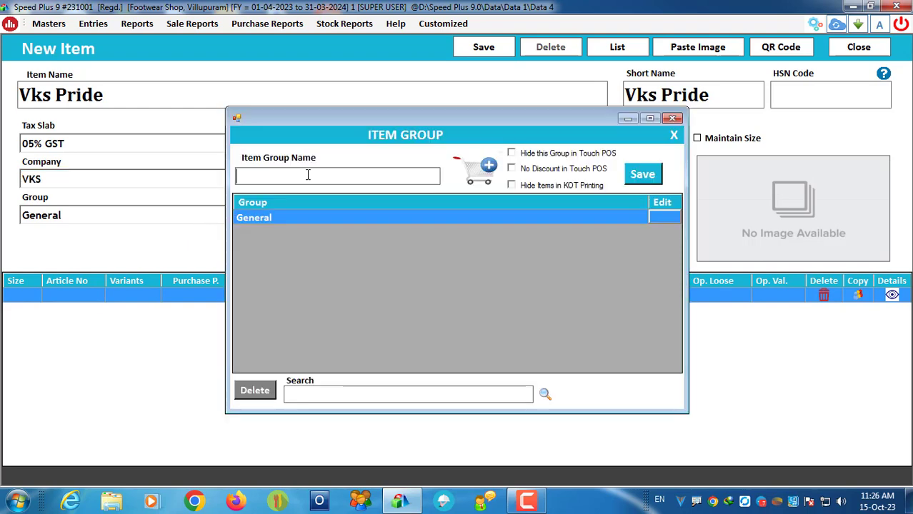
pyautogui.write('Footwear')
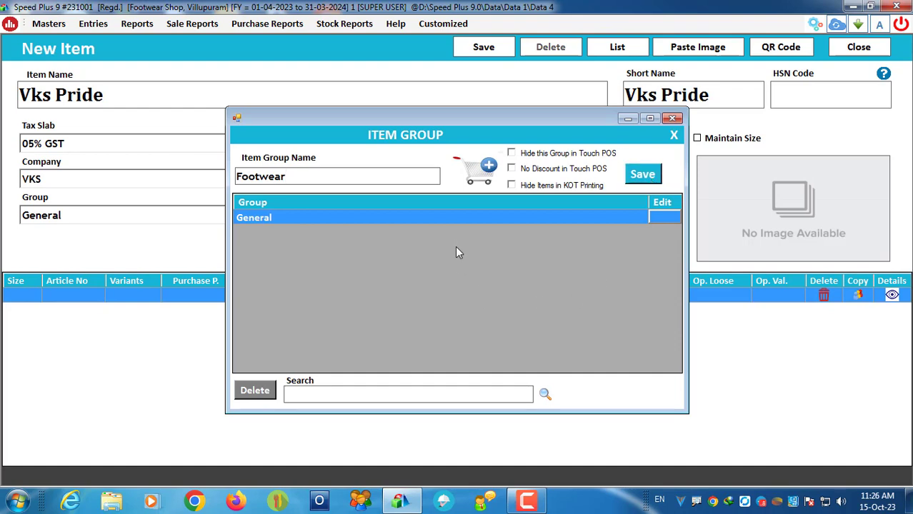
pyautogui.press('Return')
pyautogui.click(57, 215)
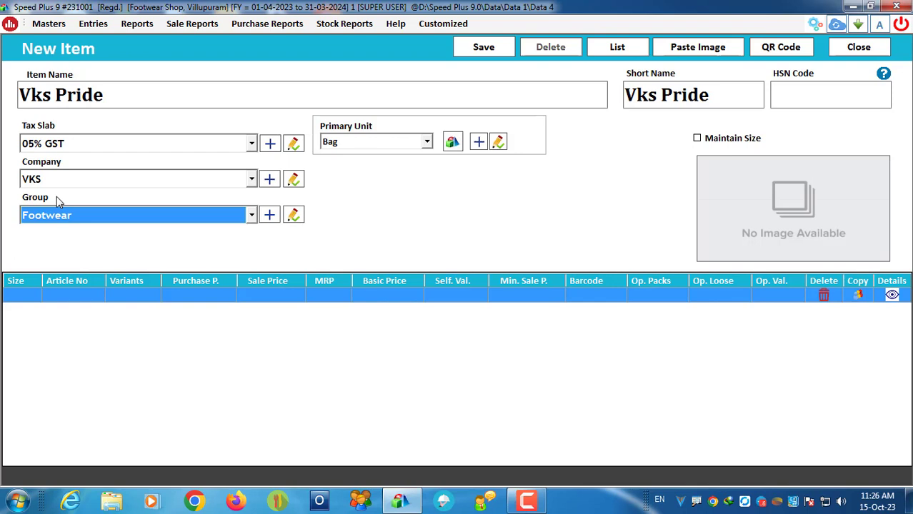
# Step: Set Vks Pride's primary unit to Pcs. and enable Maintain Size
pyautogui.click(377, 143)
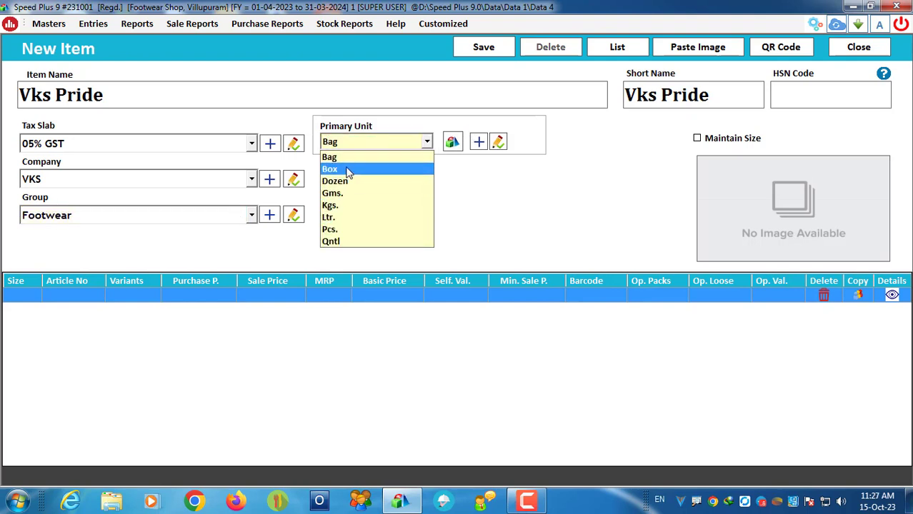
pyautogui.click(346, 230)
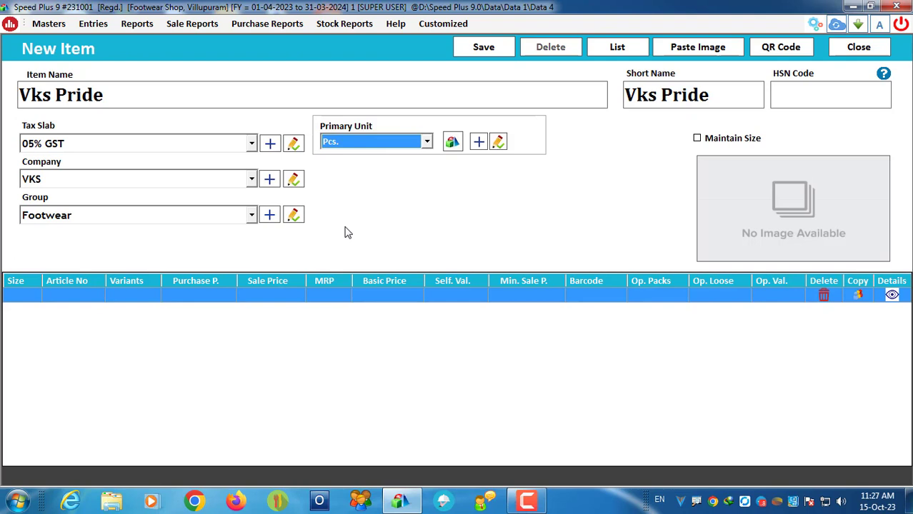
pyautogui.click(454, 143)
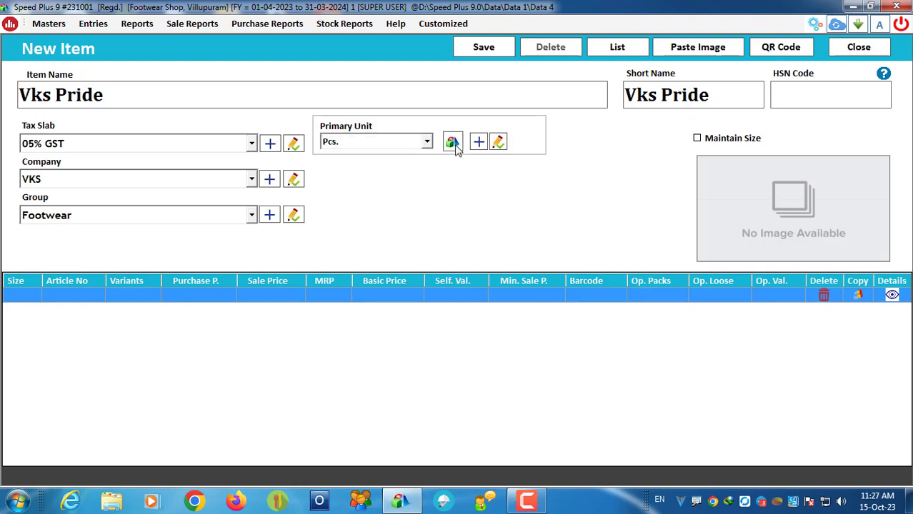
pyautogui.click(455, 143)
pyautogui.click(697, 140)
pyautogui.moveTo(126, 90); pyautogui.dragTo(11, 93)
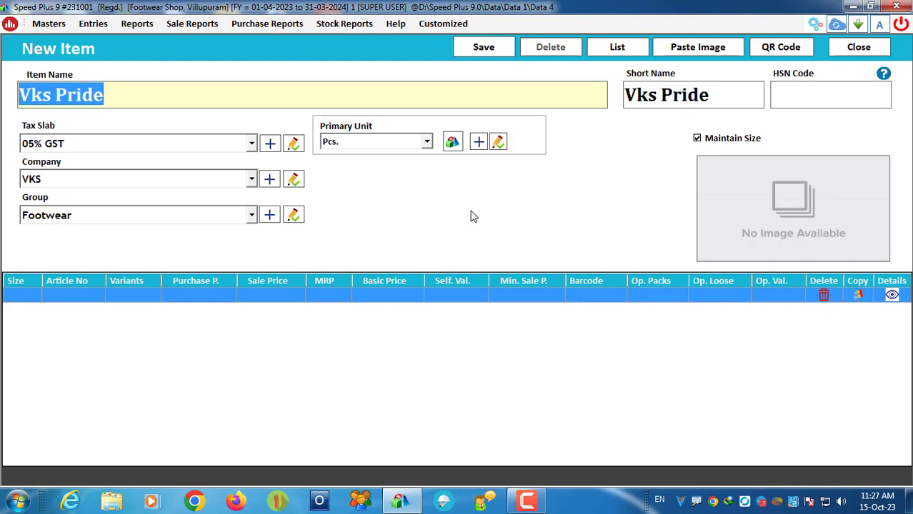
# Step: Start the first size row with size 8 and article number NHJKL2
pyautogui.click(28, 290)
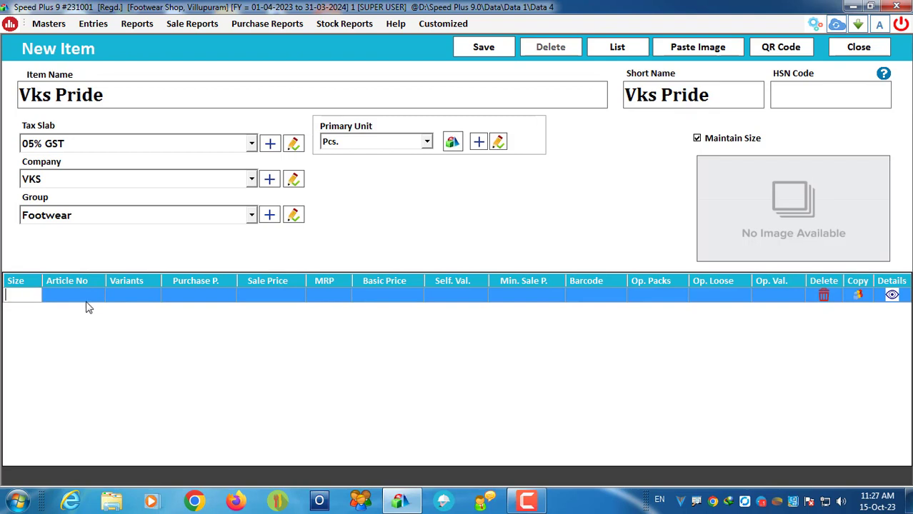
pyautogui.write('8')
pyautogui.press('Return')
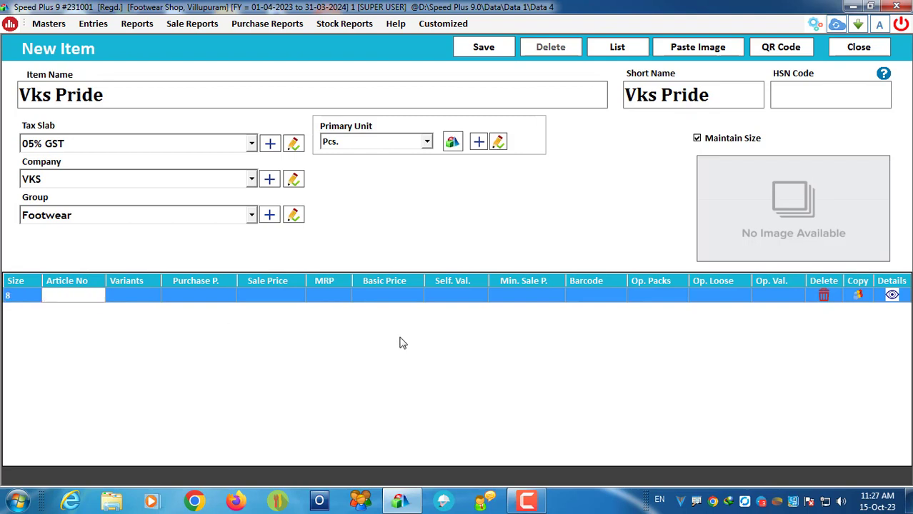
pyautogui.write('NHJKL2')
pyautogui.press('Return')
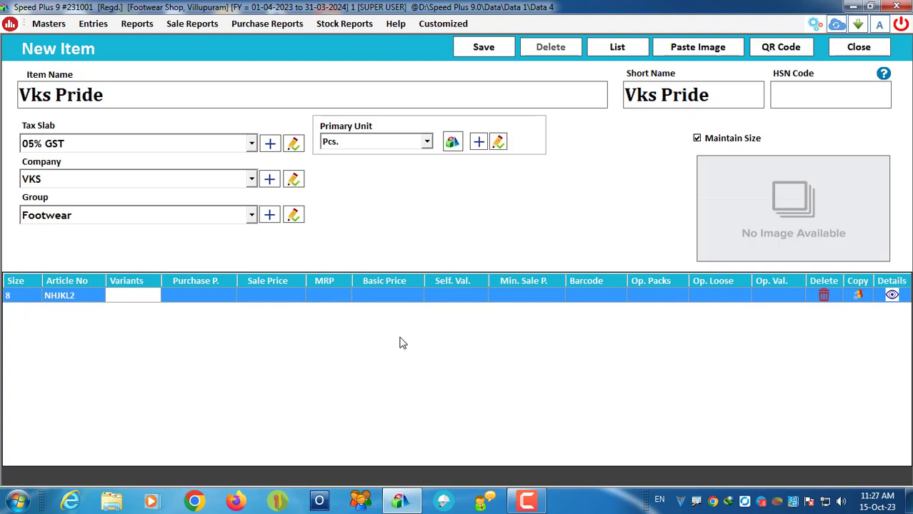
pyautogui.press('Return')
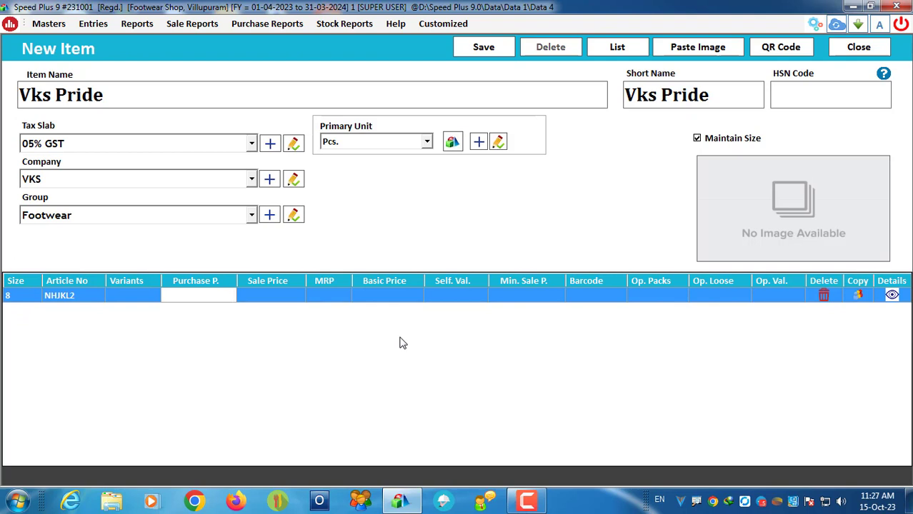
# Step: Enter purchase 85, sale 175, MRP 199 and minimum sale 150 for size 8
pyautogui.write('85')
pyautogui.press('Return')
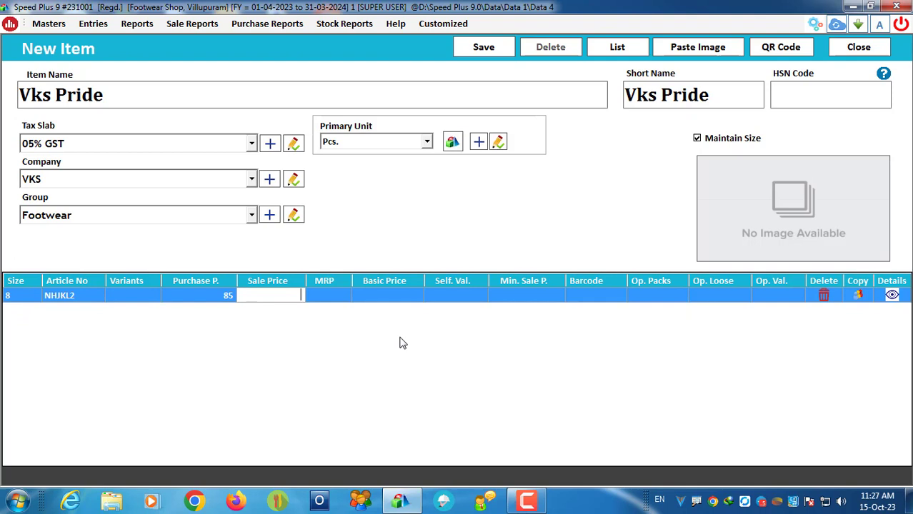
pyautogui.write('175')
pyautogui.press('Return')
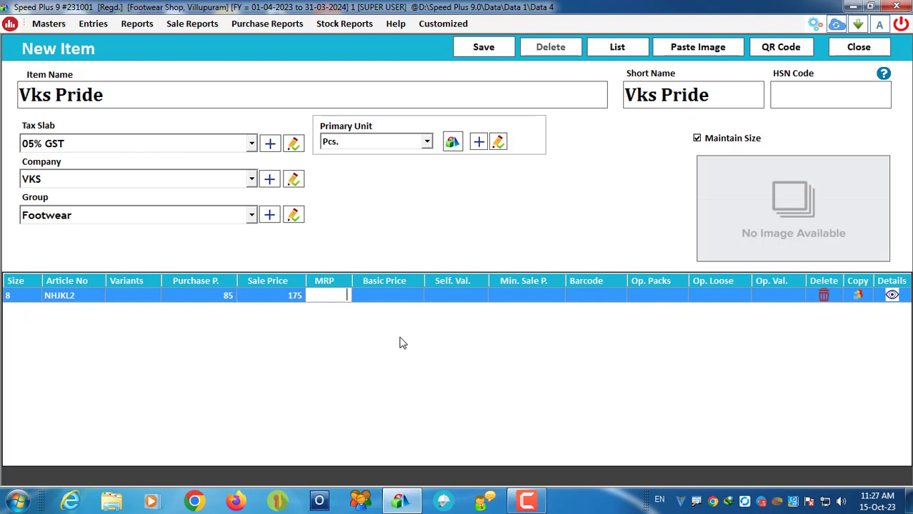
pyautogui.write('199')
pyautogui.press('Return')
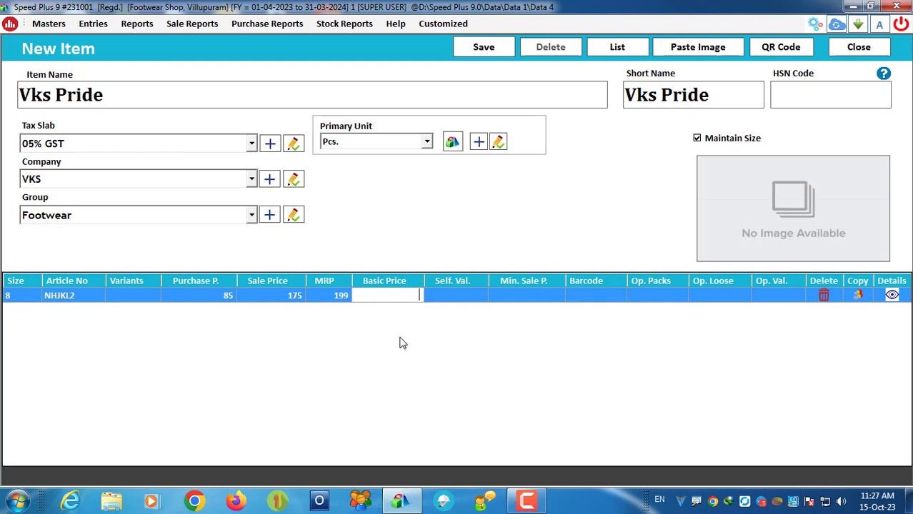
pyautogui.press('Return')
pyautogui.press('Return')
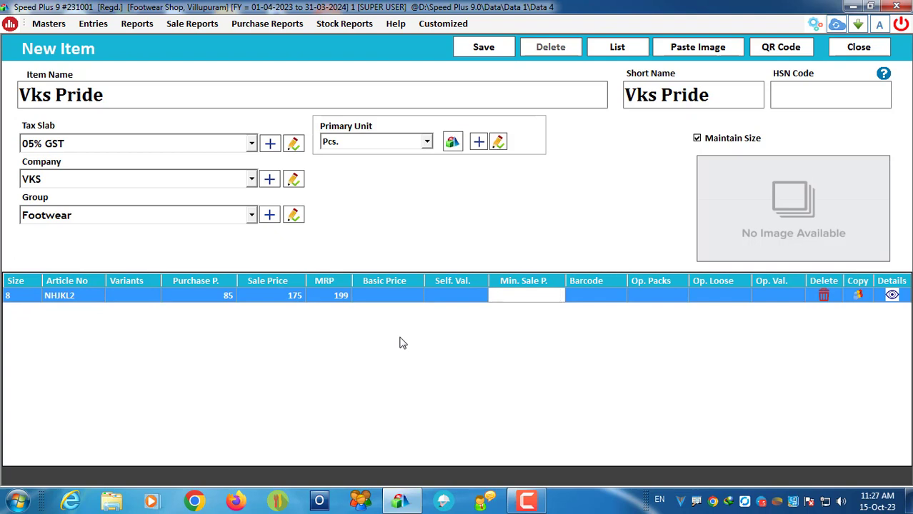
pyautogui.write('150')
pyautogui.press('Return')
pyautogui.press('Return')
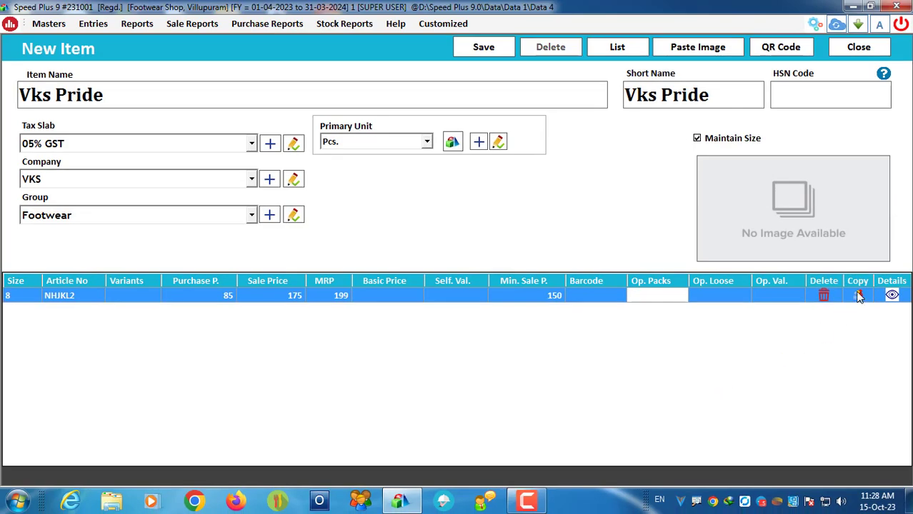
# Step: Duplicate the size 8 row as size 9 with article number JKH63
pyautogui.click(815, 295)
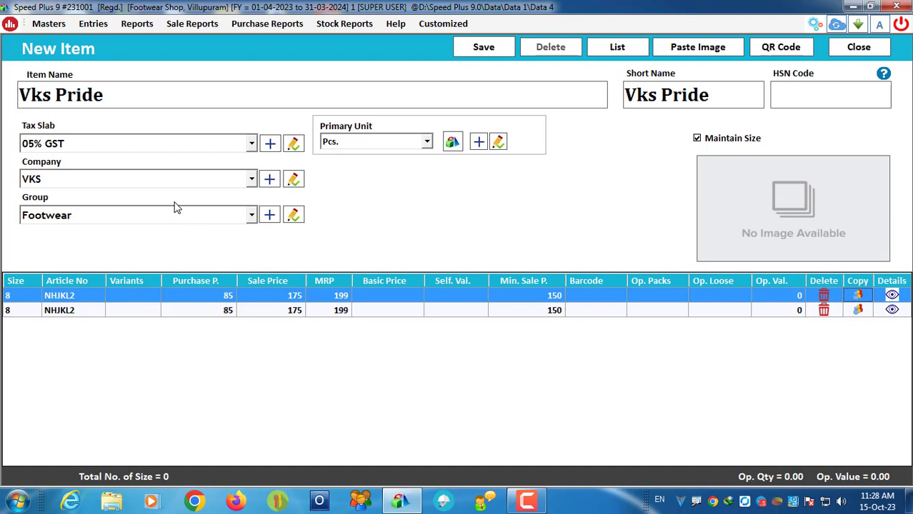
pyautogui.click(24, 313)
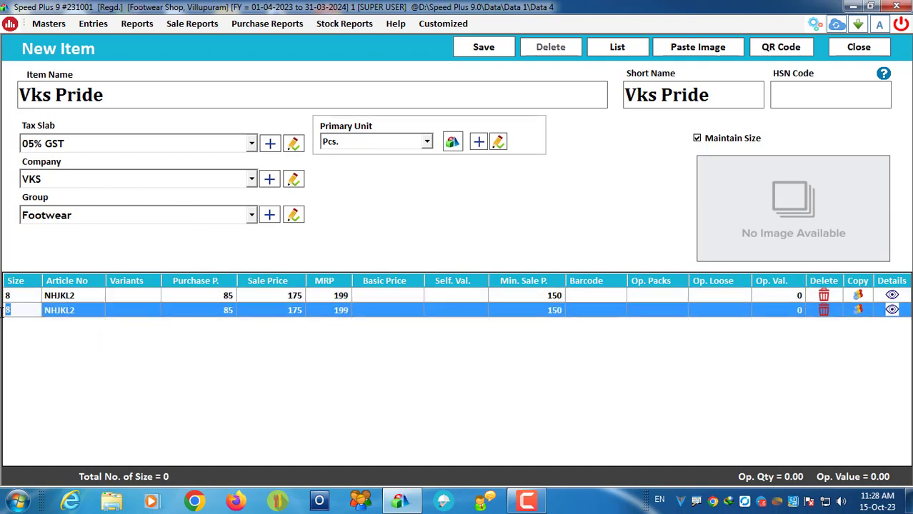
pyautogui.write('9')
pyautogui.press('Tab')
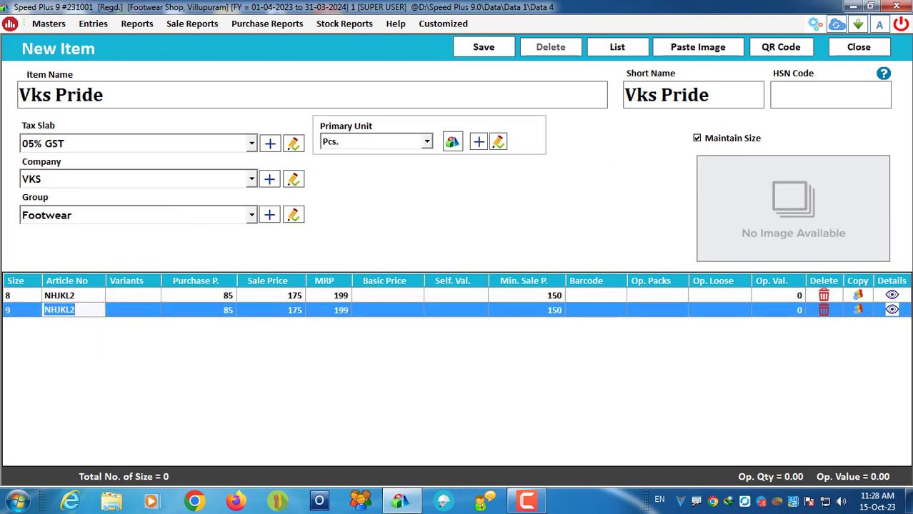
pyautogui.write('JKH63')
# Step: Give the size 9 row purchase 105, sale 185, MRP 229 and minimum sale 180
pyautogui.click(230, 312)
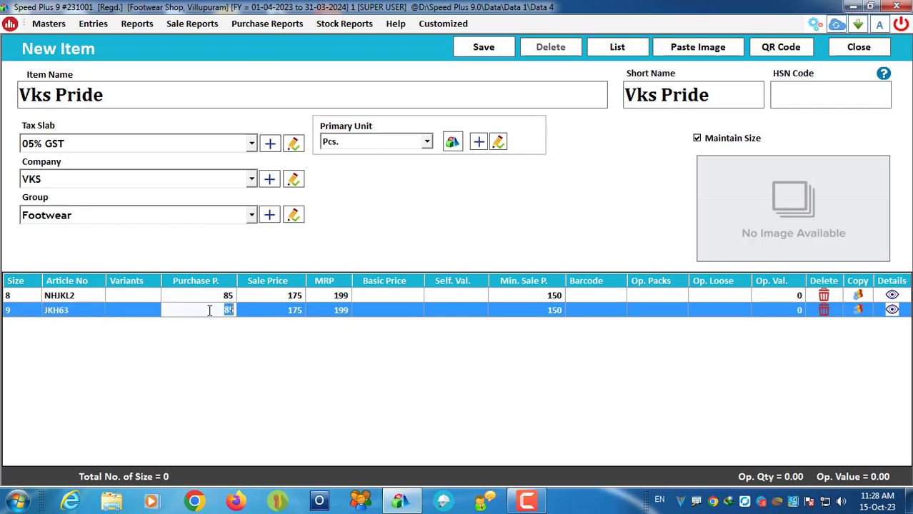
pyautogui.moveTo(238, 310); pyautogui.dragTo(241, 310)
pyautogui.write('105')
pyautogui.click(280, 314)
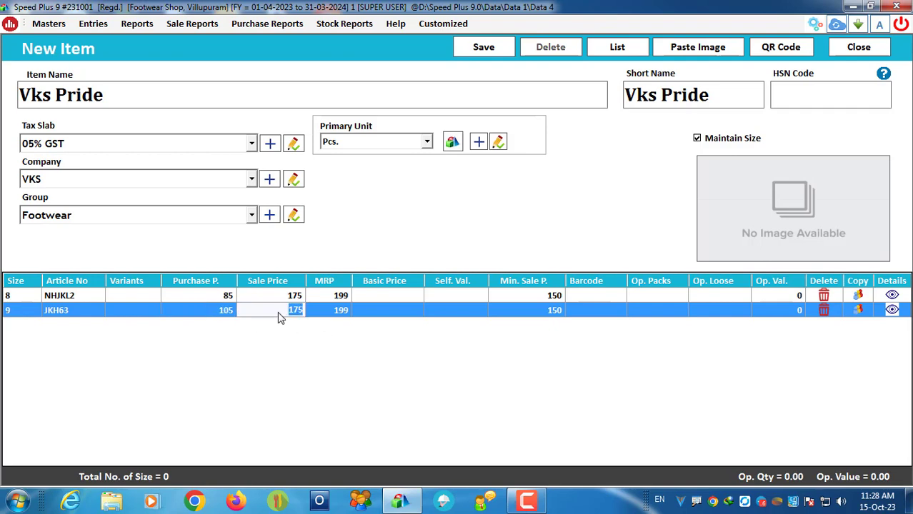
pyautogui.write('185')
pyautogui.click(340, 316)
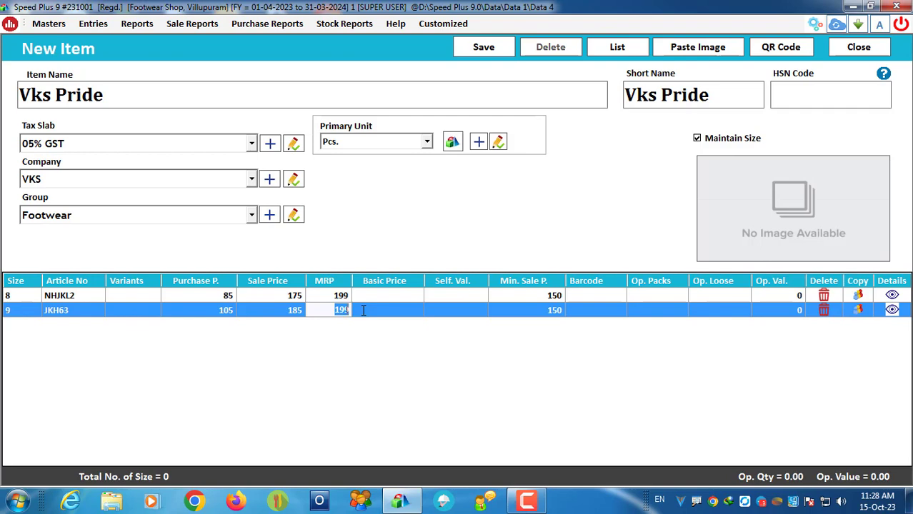
pyautogui.write('229')
pyautogui.click(547, 316)
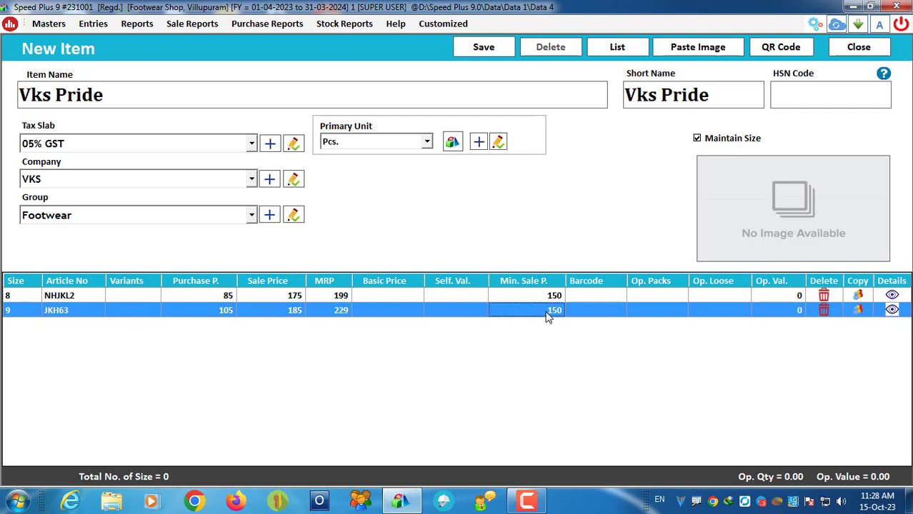
pyautogui.write('180')
pyautogui.click(620, 310)
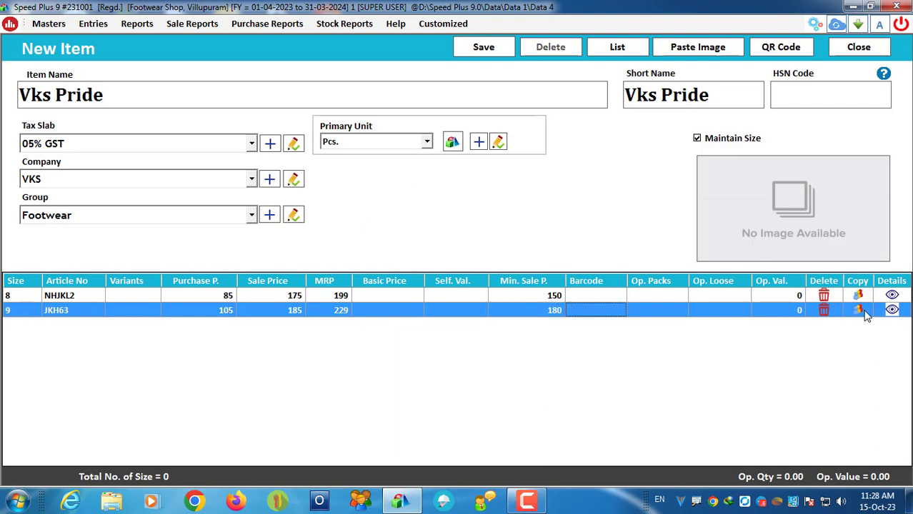
# Step: Save the Vks Pride item and return to the List of Items
pyautogui.click(482, 46)
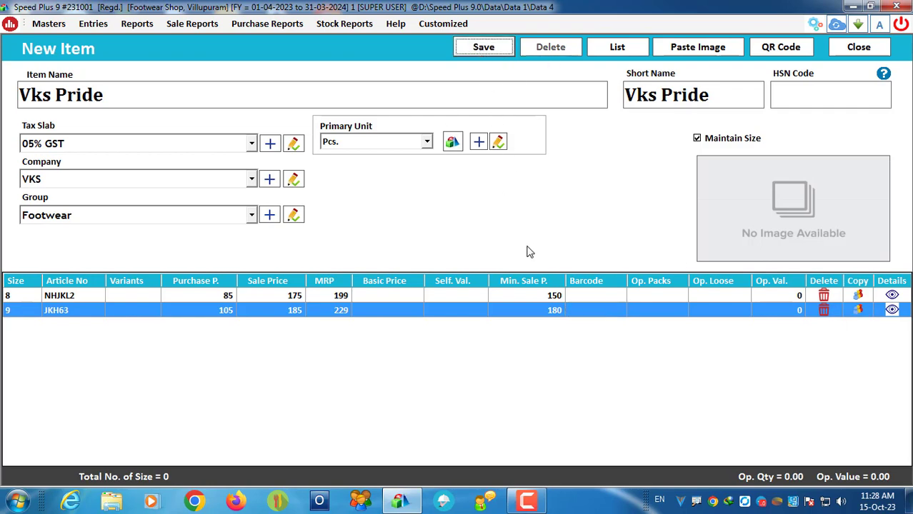
pyautogui.click(512, 296)
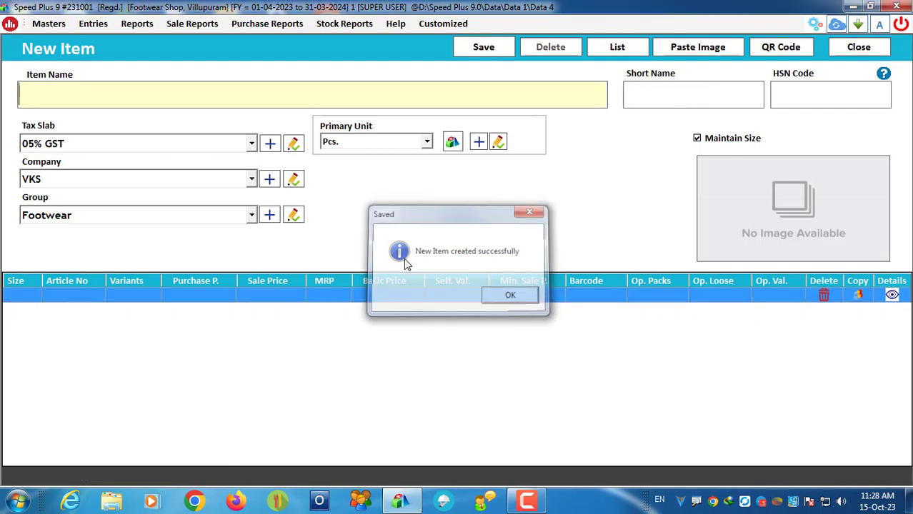
pyautogui.click(617, 47)
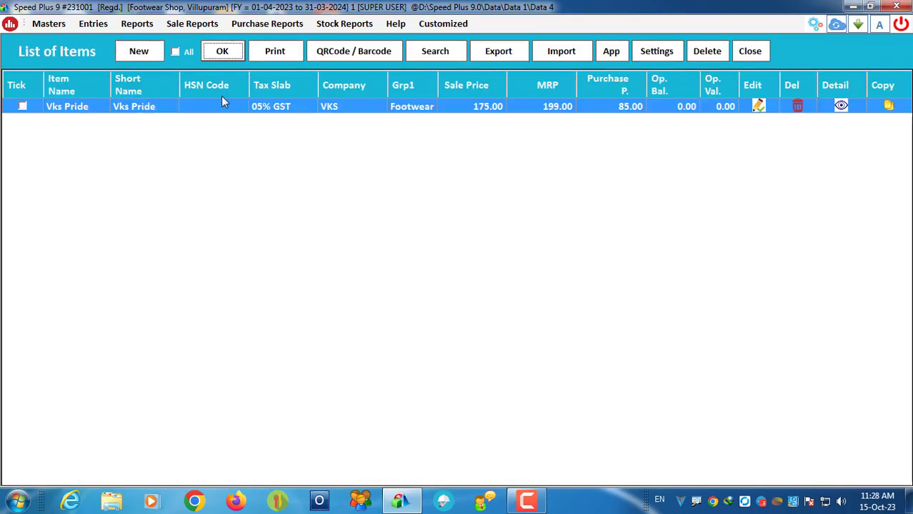
# Step: Open QRCode / Barcode labels and load the size 8 and 9 rows
pyautogui.click(175, 51)
pyautogui.click(175, 51)
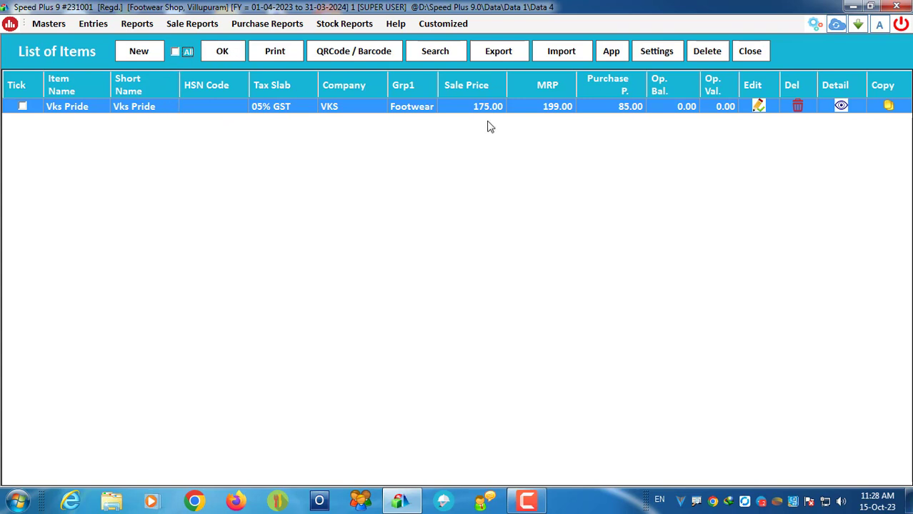
pyautogui.click(348, 53)
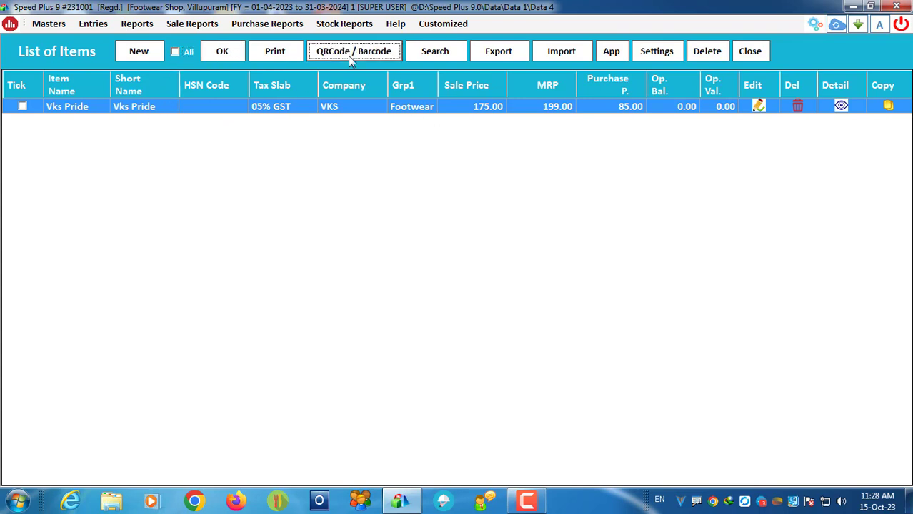
pyautogui.click(613, 60)
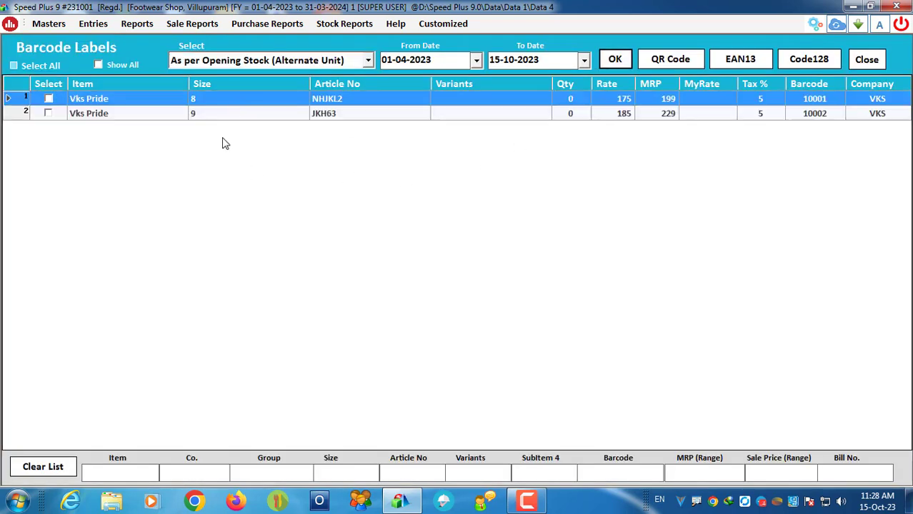
# Step: Tick the Select boxes for the size 8 and size 9 barcode rows
pyautogui.click(48, 99)
pyautogui.press('Down')
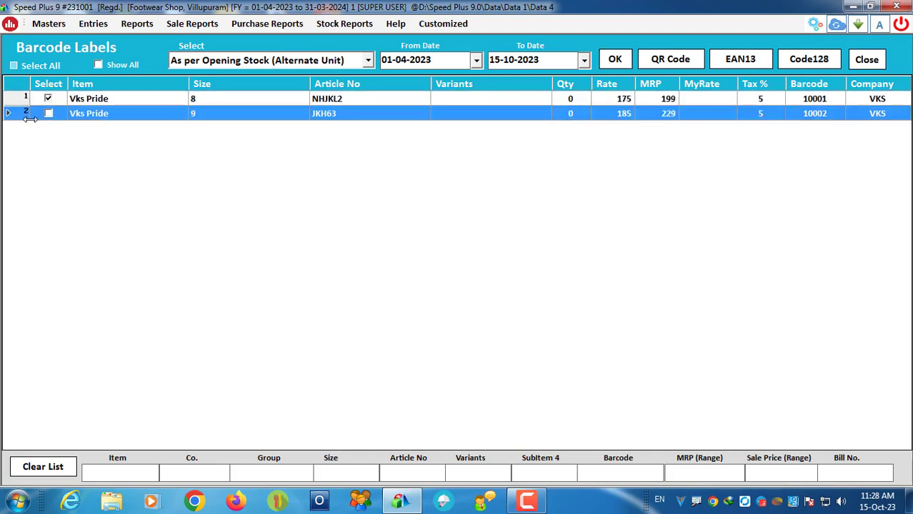
pyautogui.click(49, 114)
pyautogui.click(811, 101)
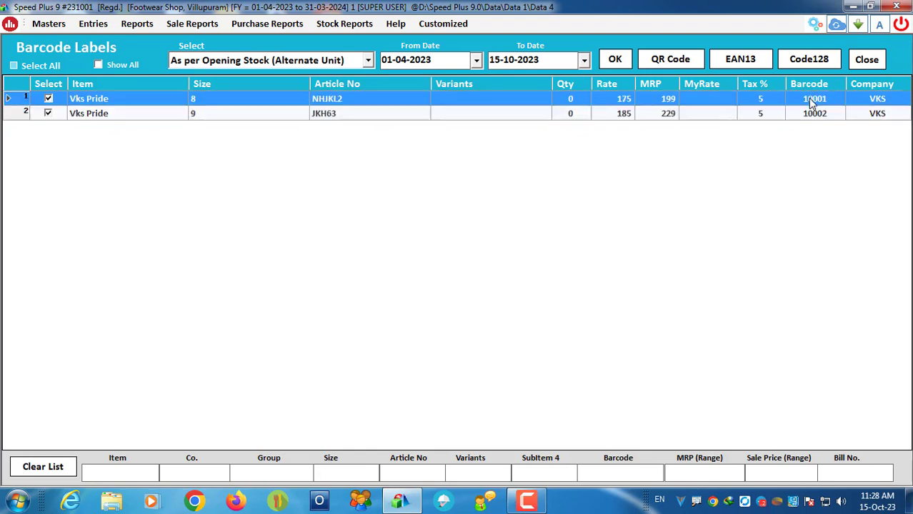
pyautogui.click(812, 116)
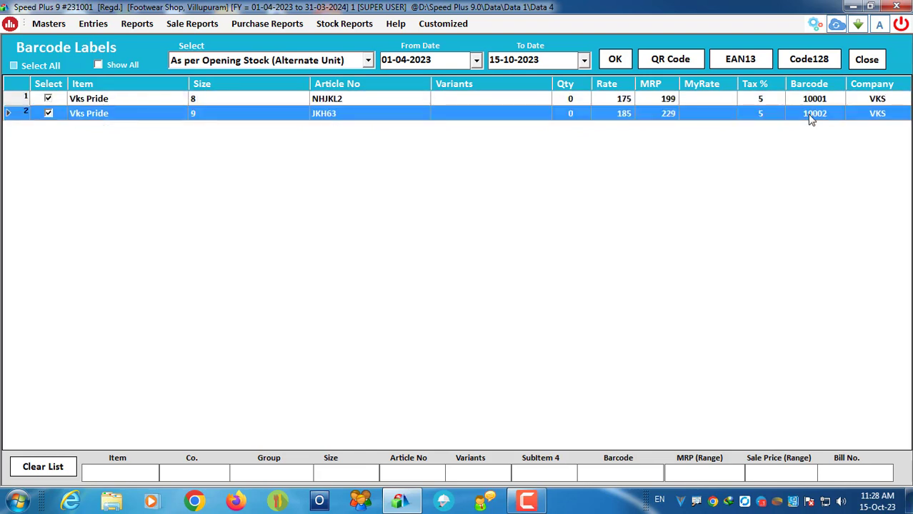
# Step: Close the Barcode Labels window and the List of Items
pyautogui.click(562, 99)
pyautogui.click(562, 98)
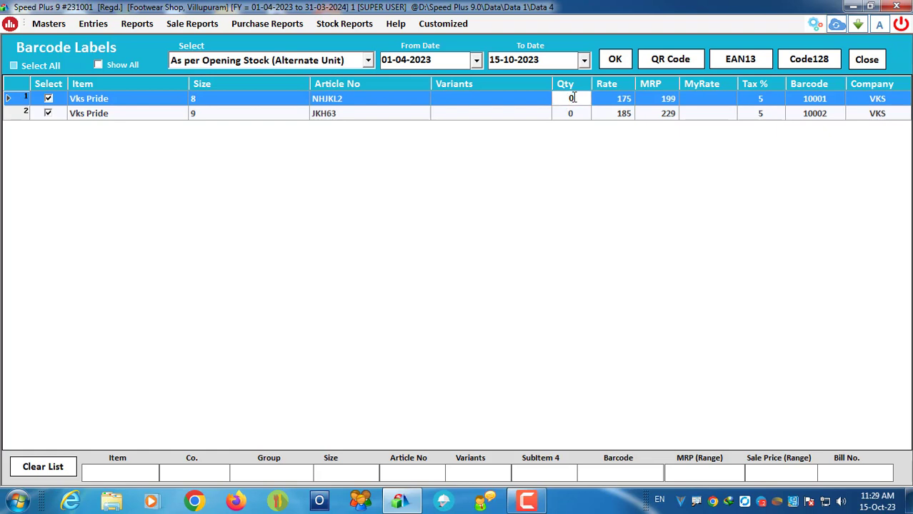
pyautogui.click(866, 59)
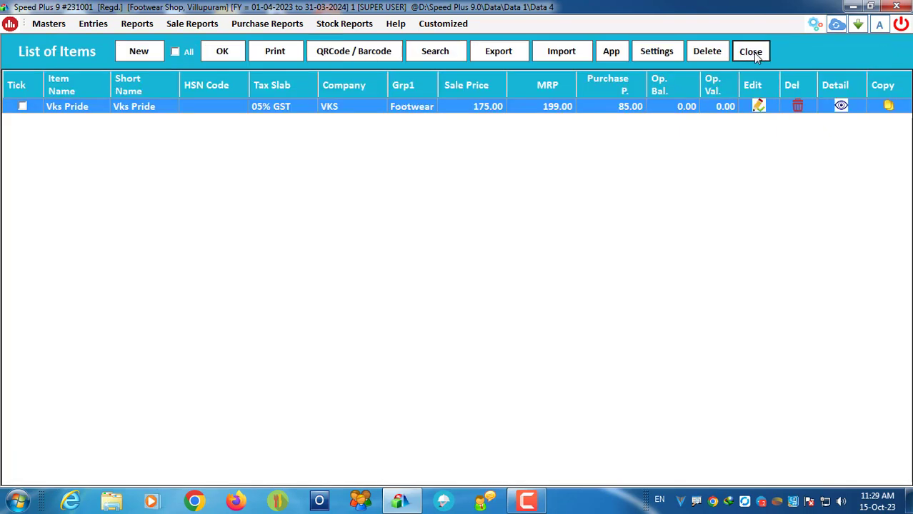
pyautogui.click(753, 53)
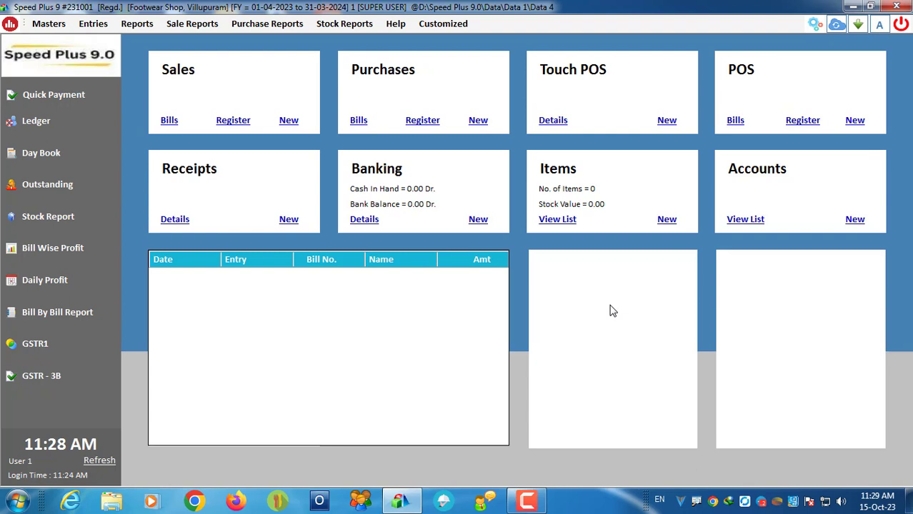
# Step: Open the Items settings from Masters and edit Calculate Sale Price / MRP
pyautogui.click(50, 24)
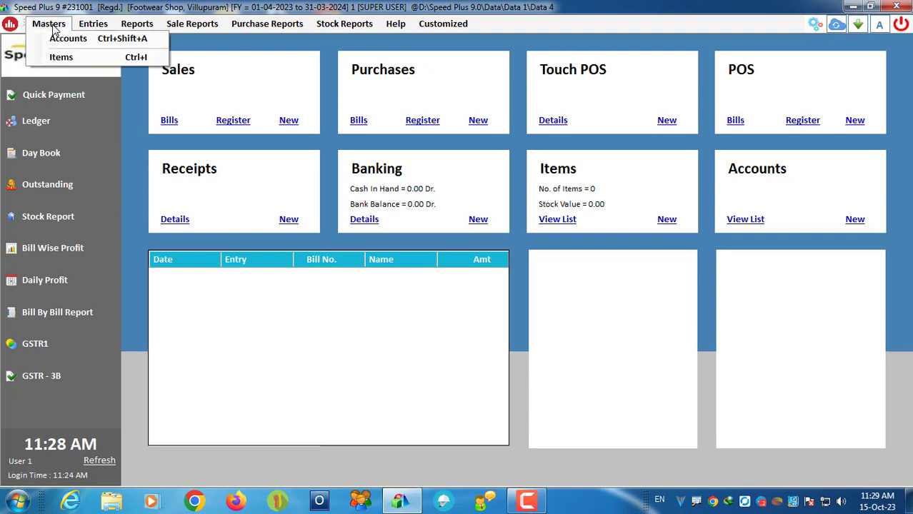
pyautogui.click(71, 61)
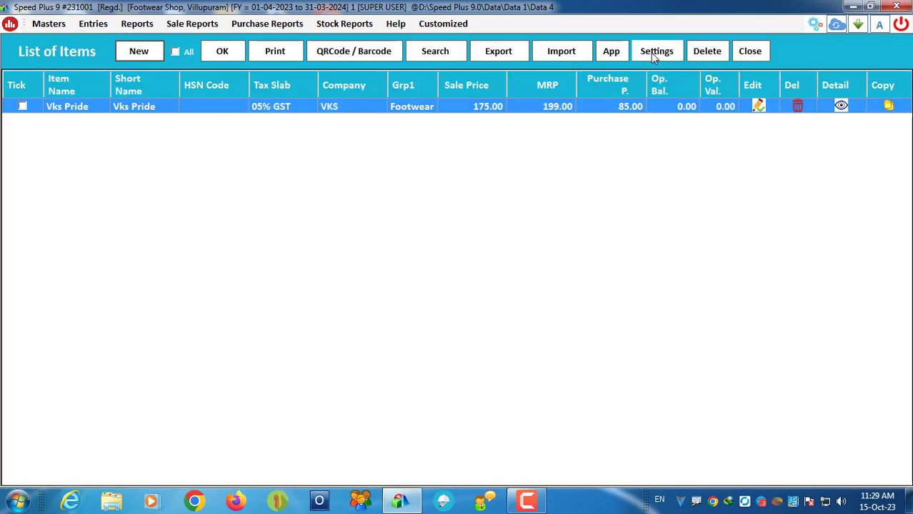
pyautogui.click(656, 53)
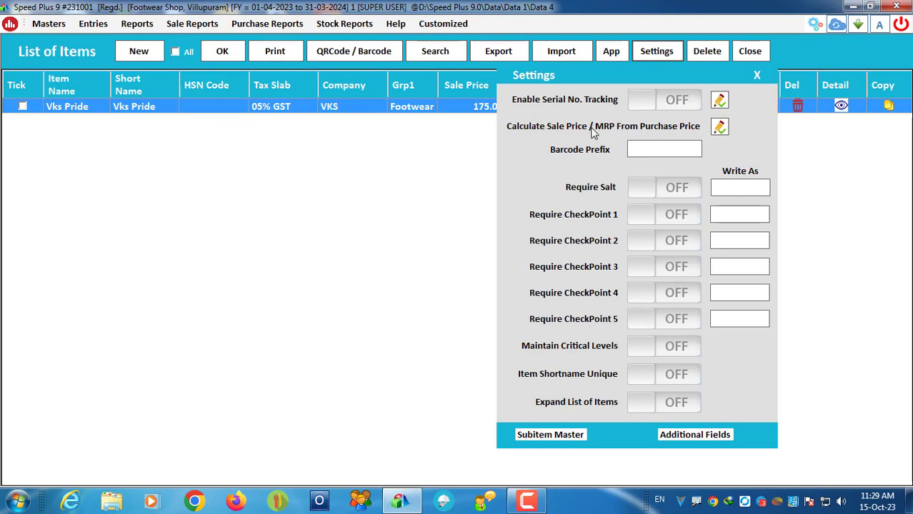
pyautogui.click(719, 129)
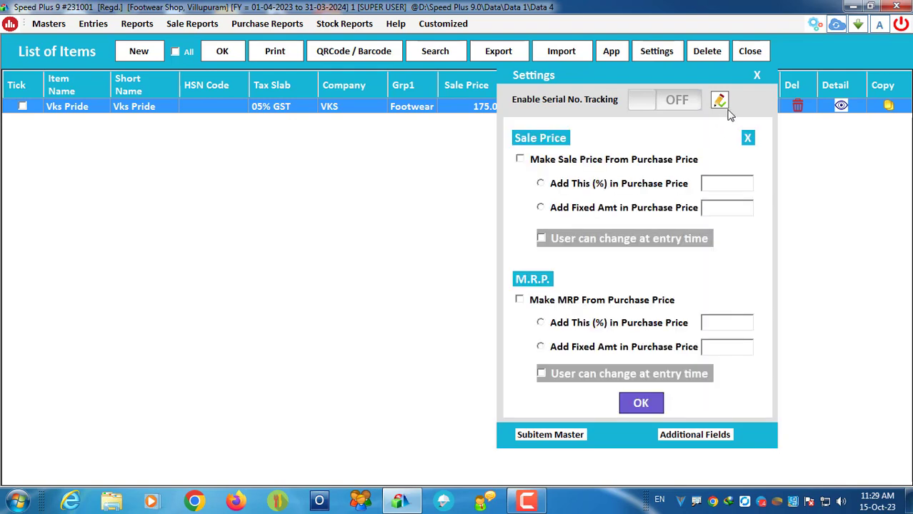
# Step: Derive sale price and MRP from purchase price via Add This (%), changeable at entry
pyautogui.click(520, 159)
pyautogui.click(541, 238)
pyautogui.click(519, 299)
pyautogui.click(541, 374)
pyautogui.click(541, 323)
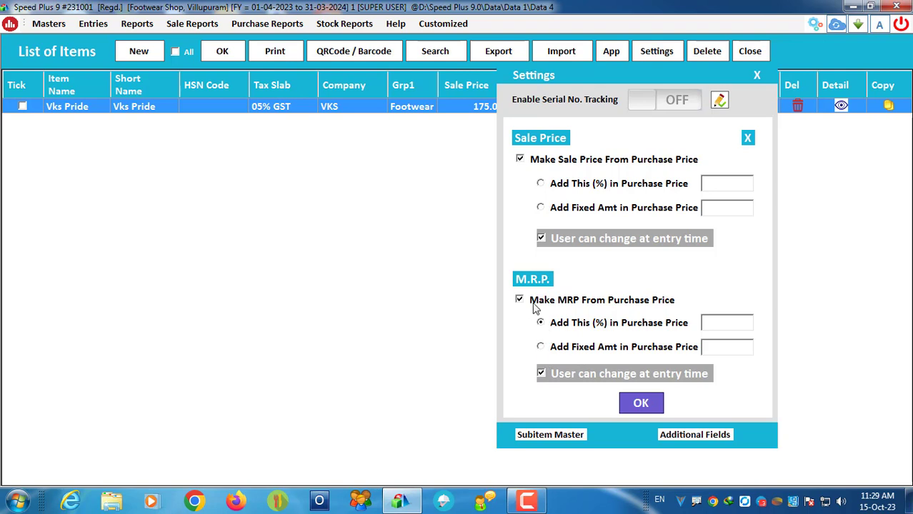
pyautogui.click(541, 184)
pyautogui.click(559, 348)
pyautogui.click(549, 321)
pyautogui.click(571, 192)
pyautogui.click(643, 404)
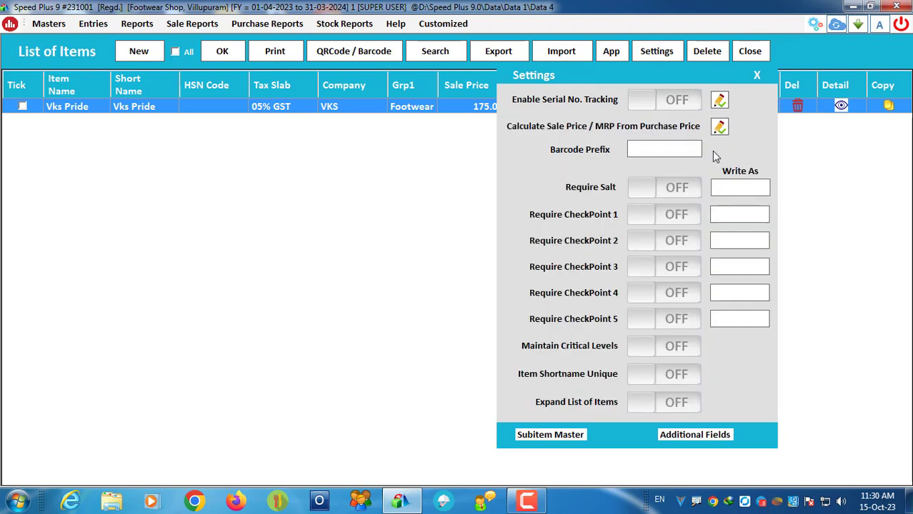
pyautogui.click(757, 76)
# Step: Set the item barcode prefix to SC and apply the settings
pyautogui.click(469, 290)
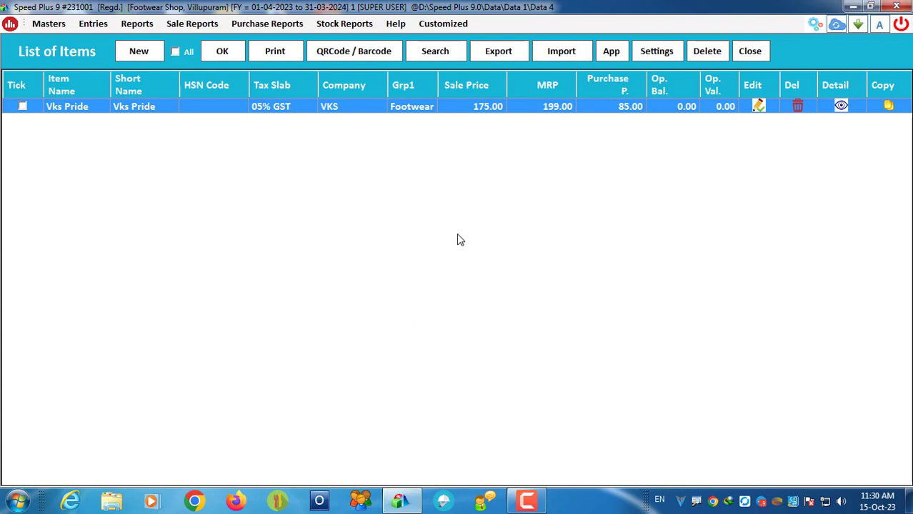
pyautogui.click(656, 51)
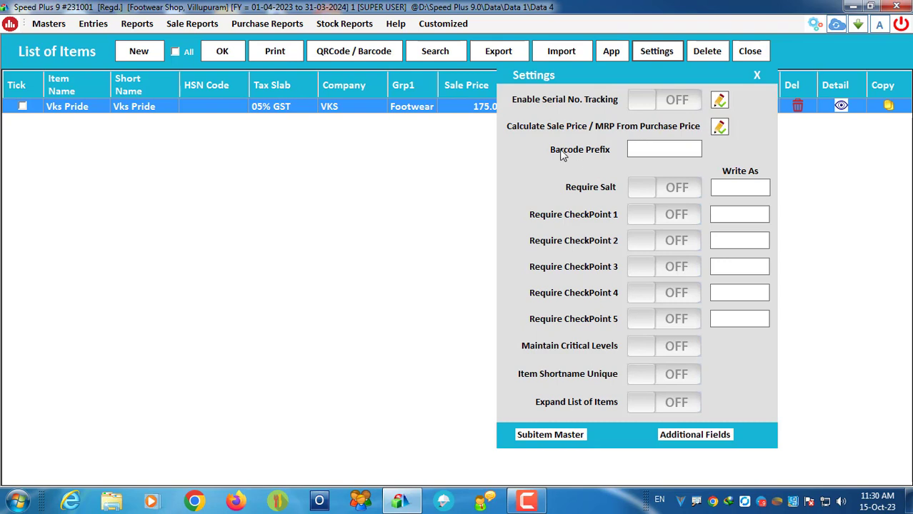
pyautogui.click(631, 148)
pyautogui.write('SC')
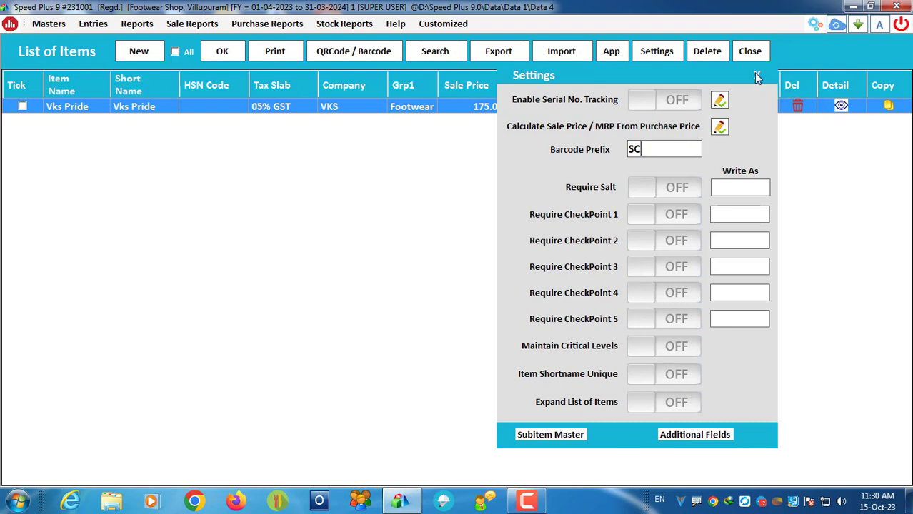
pyautogui.click(756, 74)
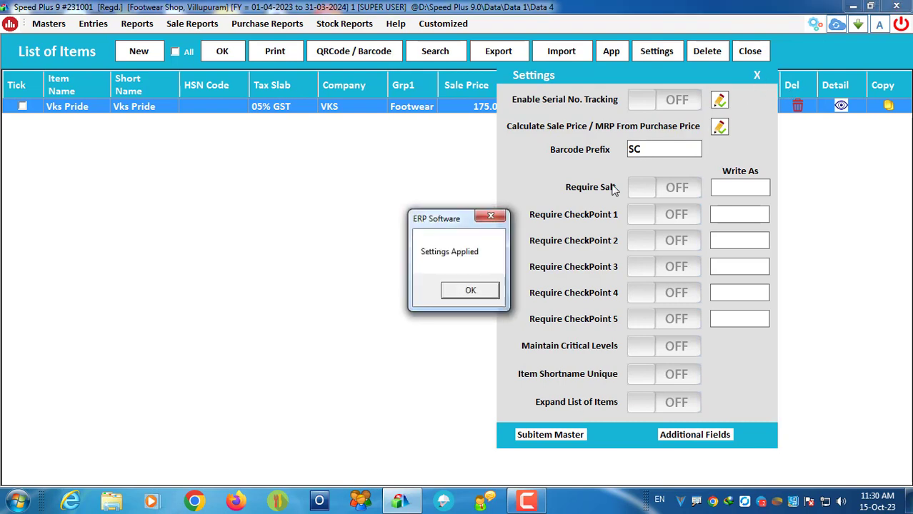
pyautogui.click(466, 293)
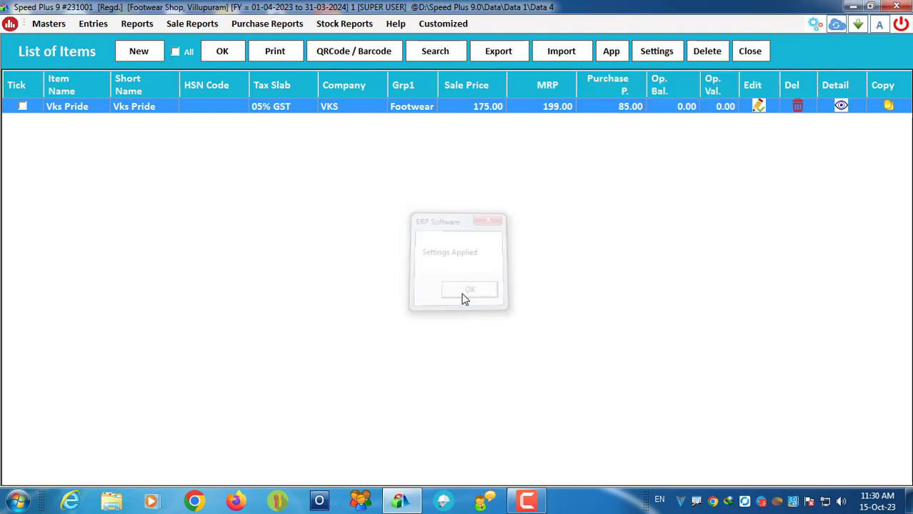
pyautogui.click(222, 51)
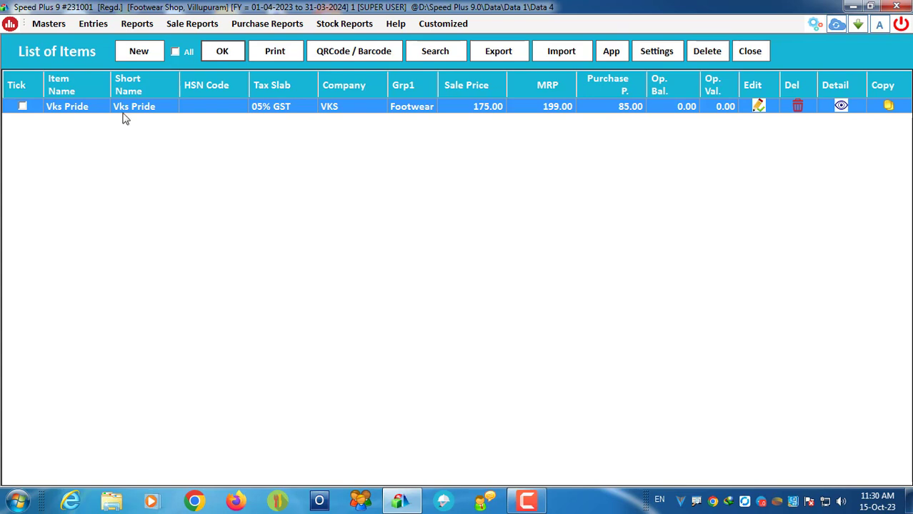
# Step: Export all items with opening stock to ItemsList_231015113052.xls and open it in Excel
pyautogui.click(22, 106)
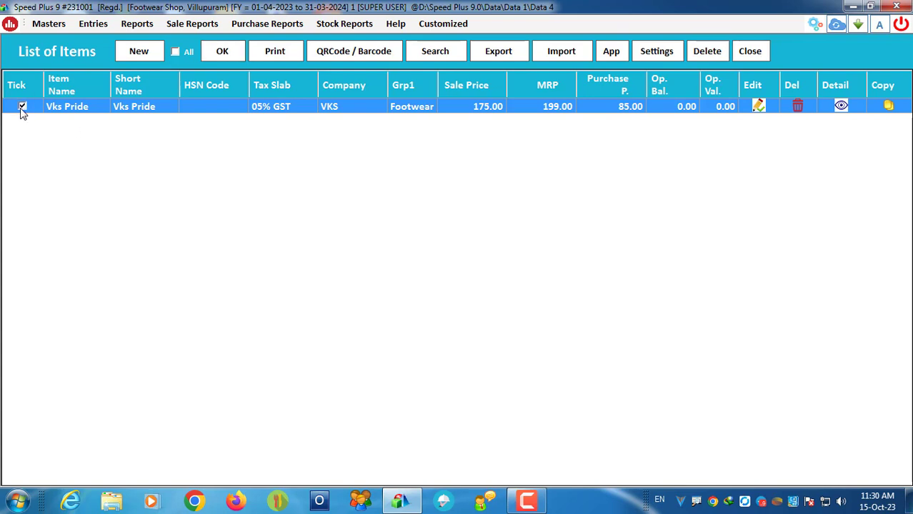
pyautogui.click(498, 51)
pyautogui.click(141, 217)
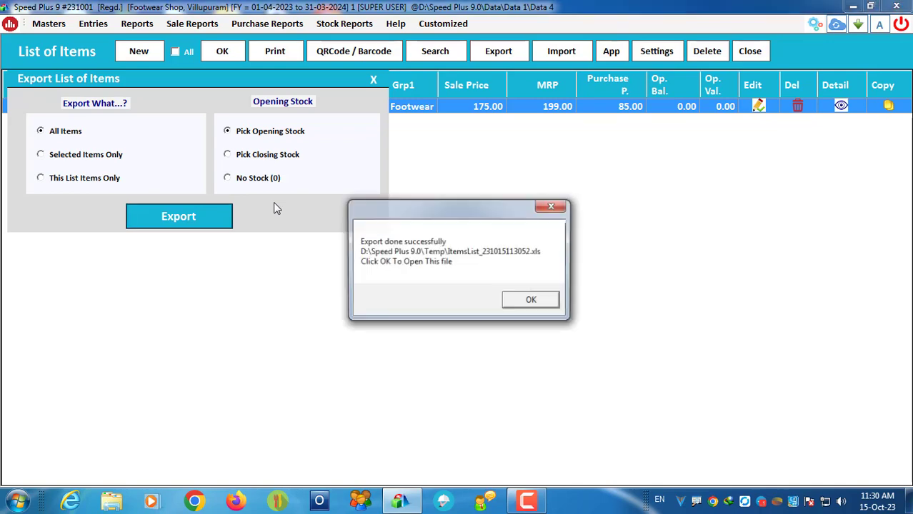
pyautogui.click(528, 303)
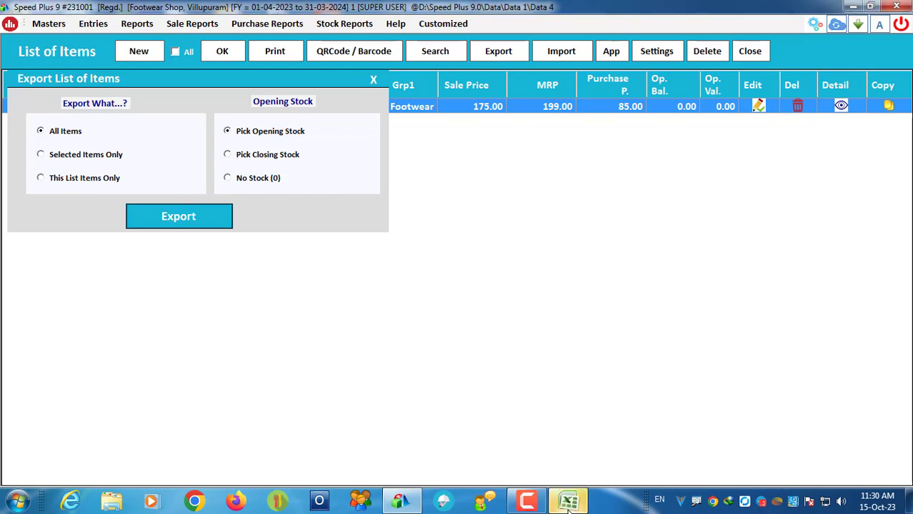
pyautogui.click(568, 500)
# Step: Change the purchase prices in K2 and K3 to 95 and 115
pyautogui.click(126, 135)
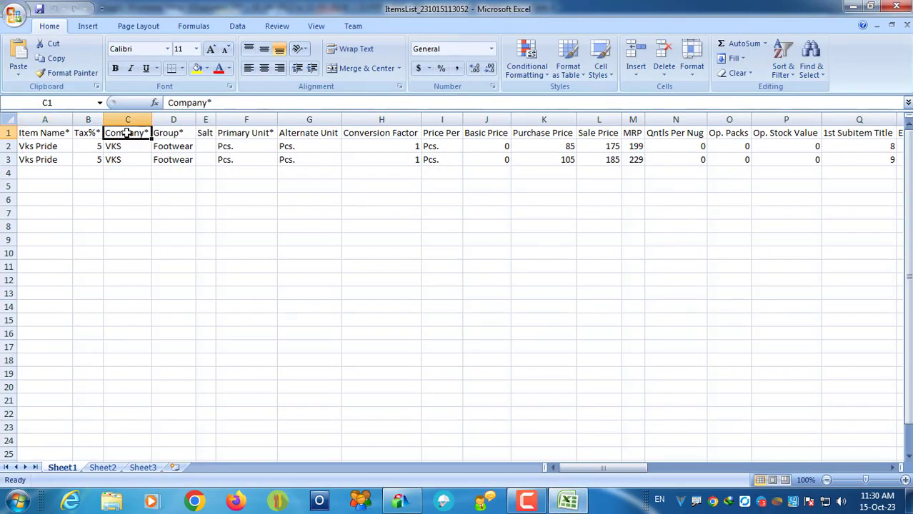
pyautogui.click(80, 128)
pyautogui.click(44, 129)
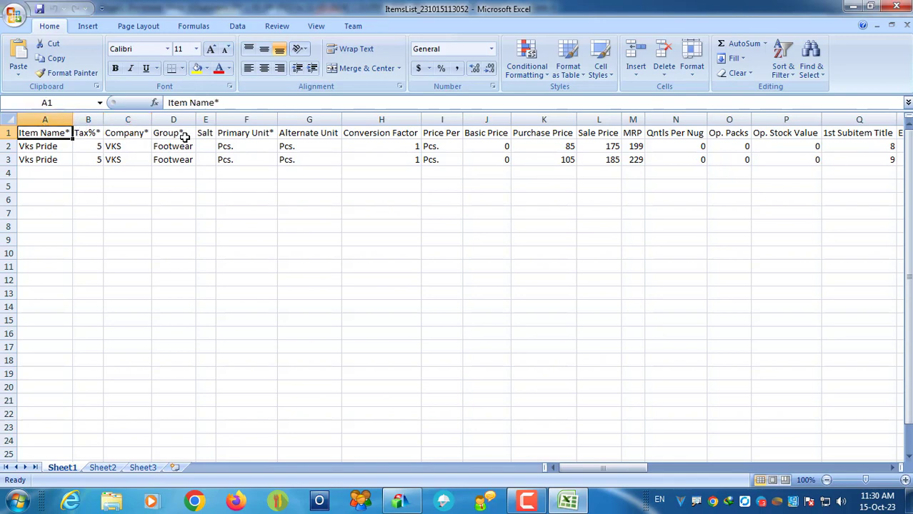
pyautogui.click(183, 136)
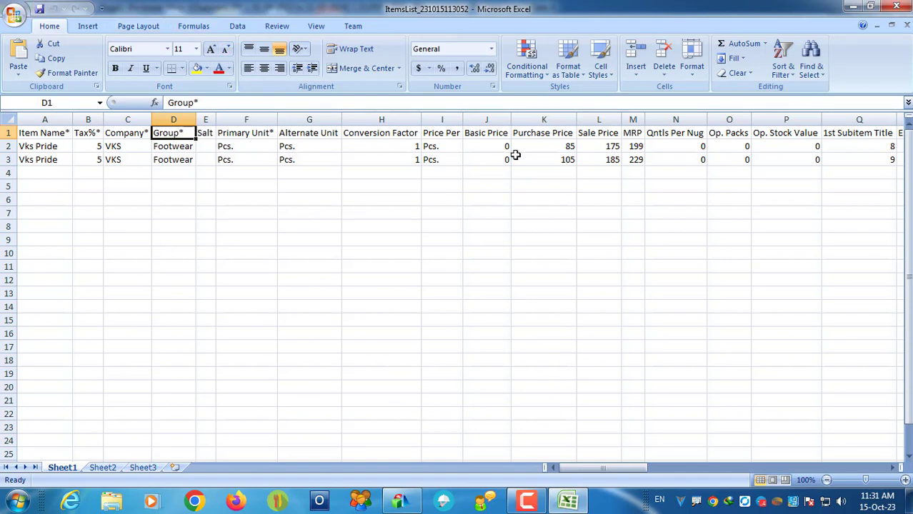
pyautogui.click(565, 146)
pyautogui.write('95')
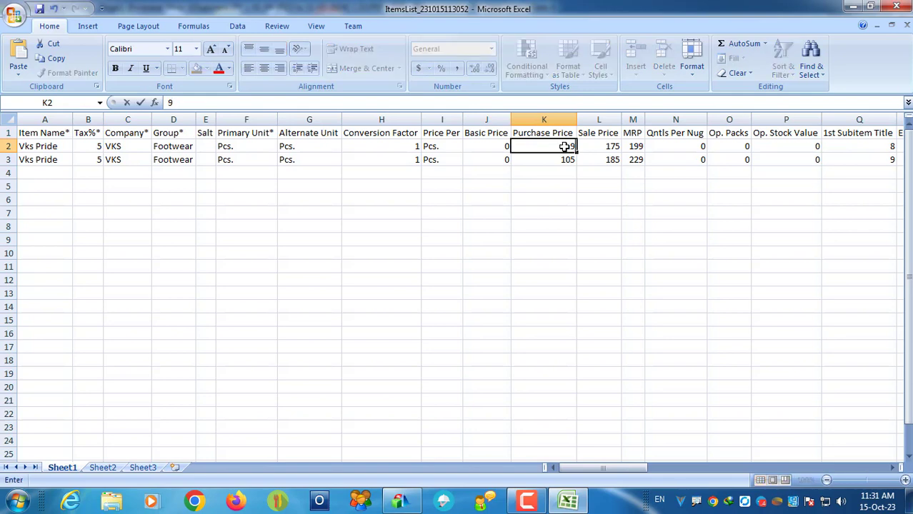
pyautogui.click(560, 162)
pyautogui.write('115')
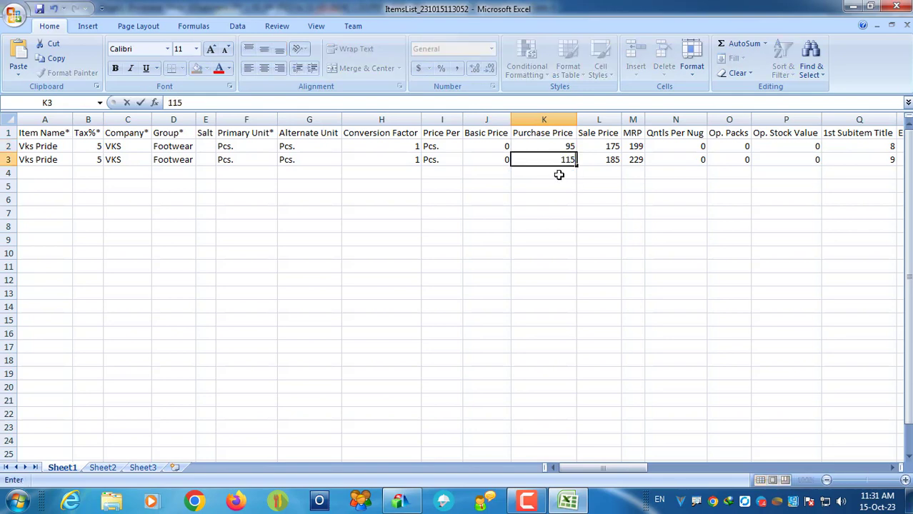
pyautogui.press('Return')
# Step: Set the size 8 row's sale price to 185 and MRP to 219
pyautogui.click(612, 148)
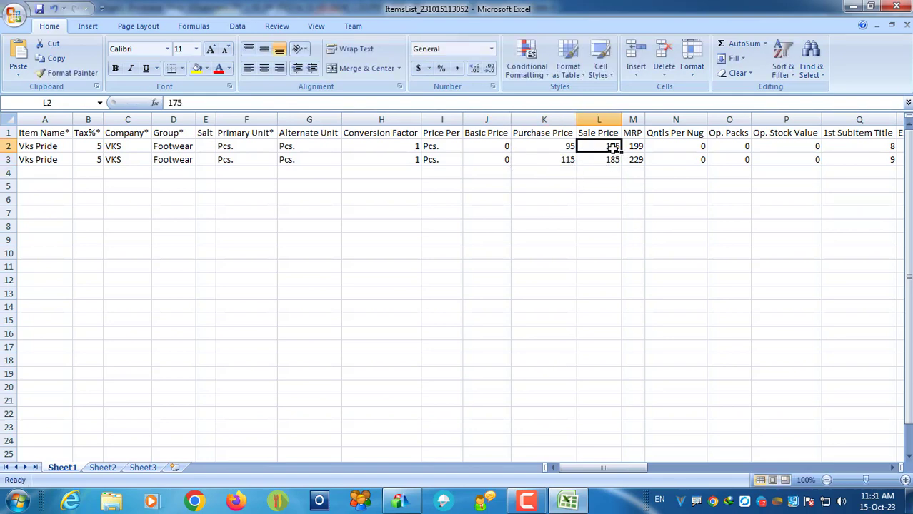
pyautogui.write('185')
pyautogui.click(636, 148)
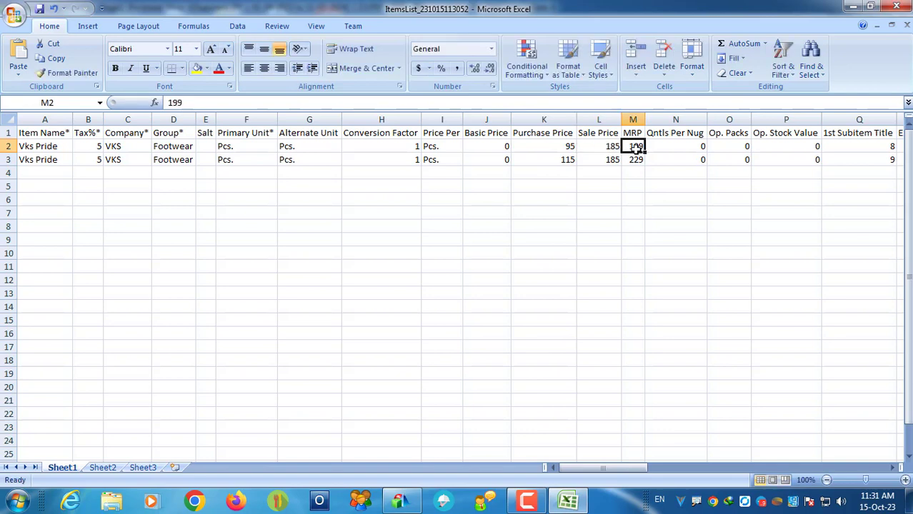
pyautogui.write('219')
pyautogui.click(632, 187)
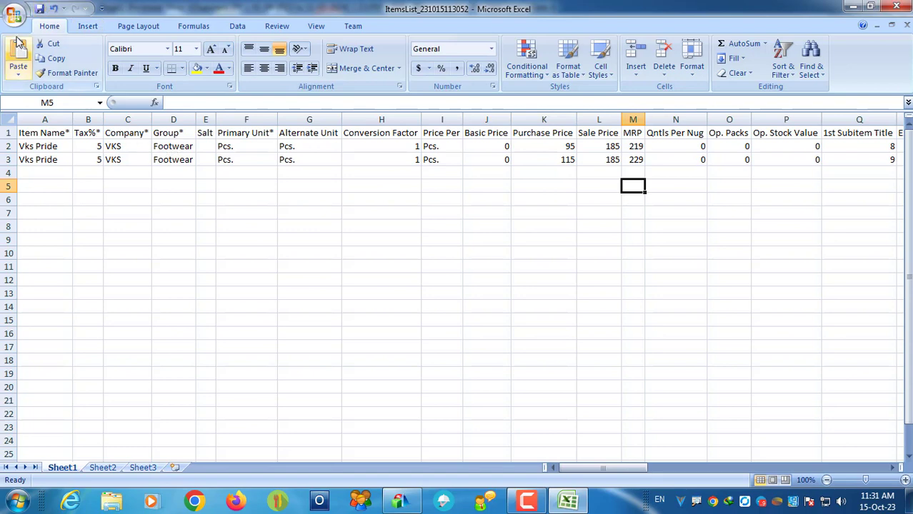
pyautogui.click(16, 19)
pyautogui.click(32, 133)
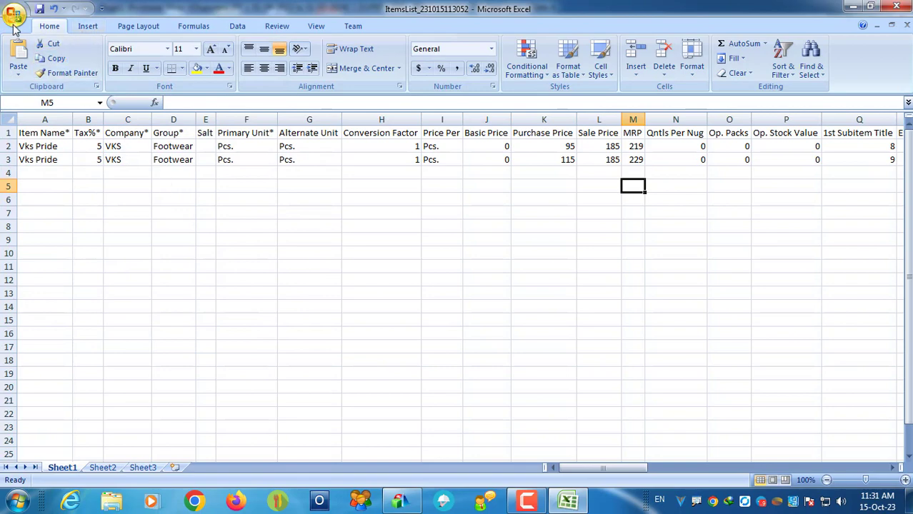
pyautogui.click(11, 26)
pyautogui.click(44, 162)
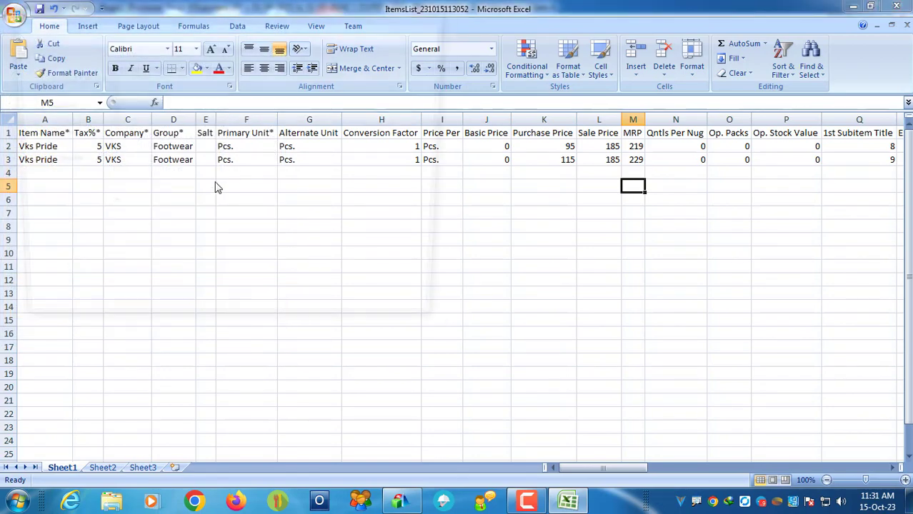
pyautogui.scroll(3, 68, 118)
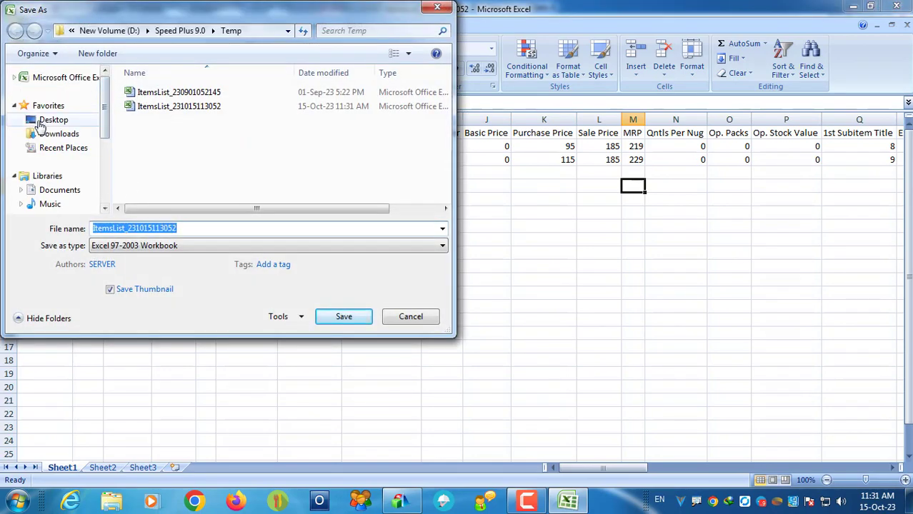
pyautogui.click(54, 119)
pyautogui.click(182, 228)
pyautogui.click(353, 318)
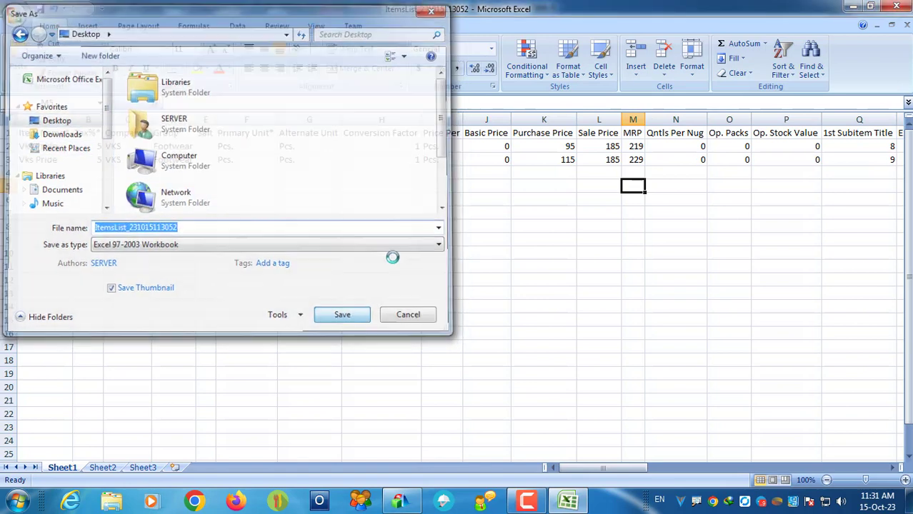
# Step: Verify purchase prices 95/115, sale price 185 and MRPs 219/229 in rows 2–3, then close Excel
pyautogui.click(607, 146)
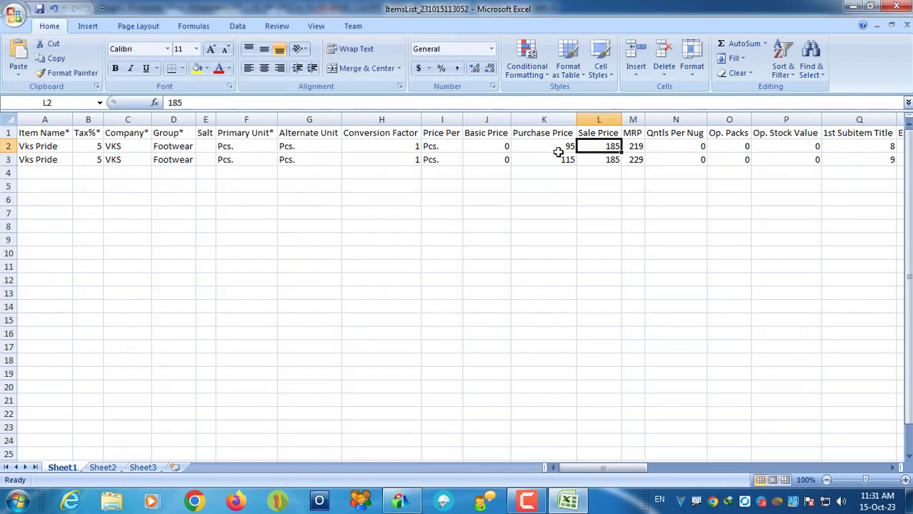
pyautogui.click(558, 148)
pyautogui.click(559, 167)
pyautogui.click(604, 150)
pyautogui.click(605, 160)
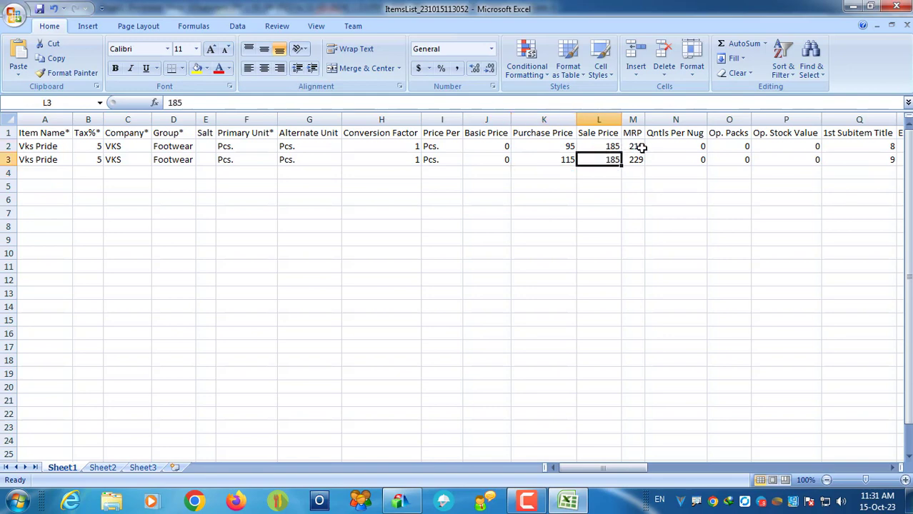
pyautogui.click(635, 148)
pyautogui.click(636, 159)
pyautogui.click(897, 6)
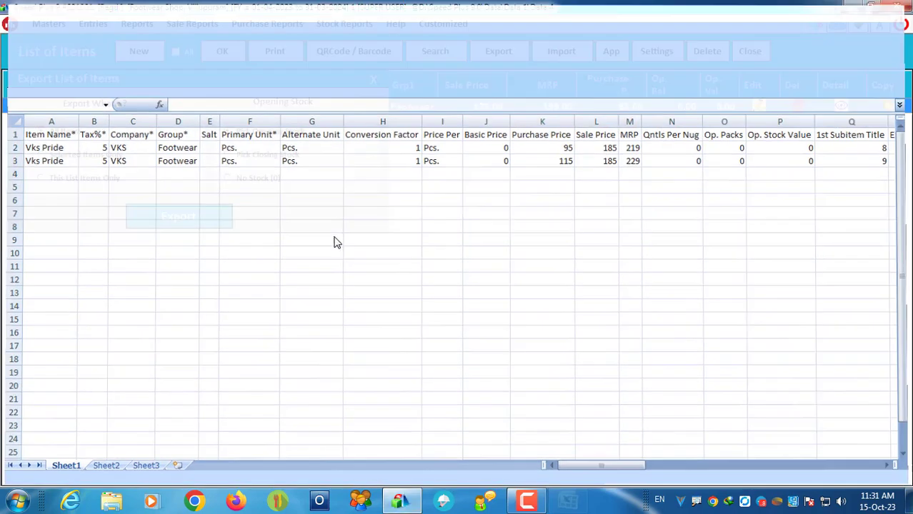
pyautogui.click(373, 78)
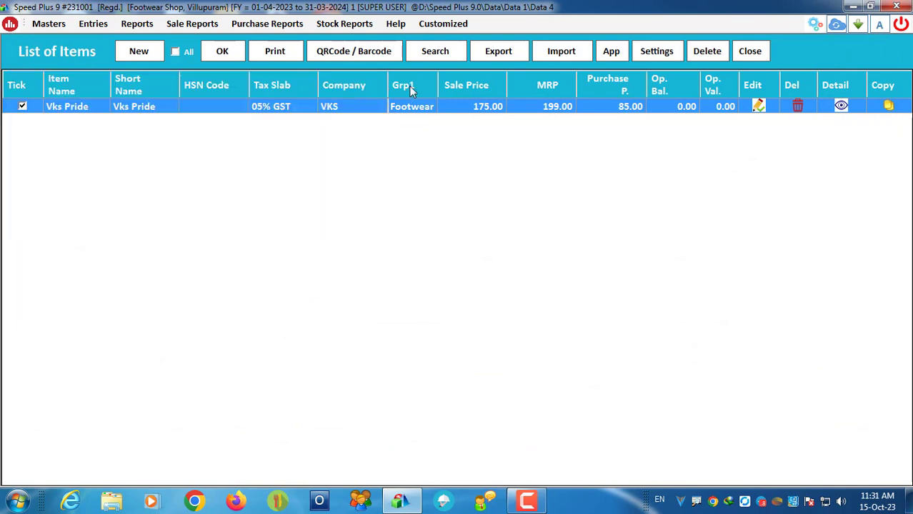
pyautogui.click(561, 52)
pyautogui.click(61, 348)
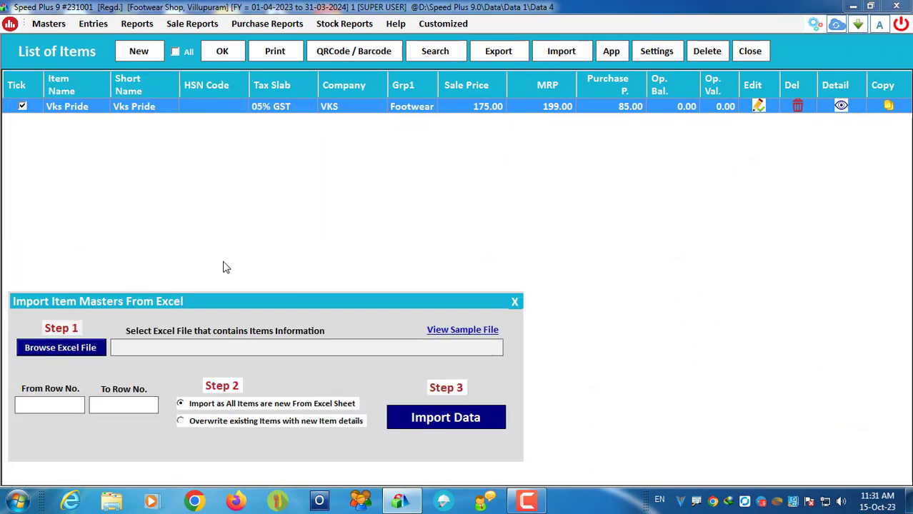
pyautogui.moveTo(446, 132); pyautogui.dragTo(446, 238)
pyautogui.click(218, 254)
pyautogui.click(341, 314)
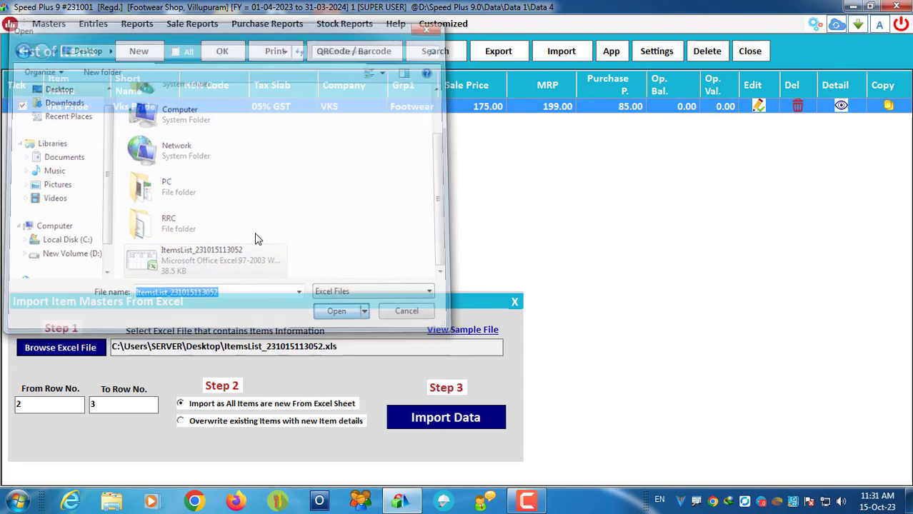
# Step: Import rows 2 to 3, overwriting existing items, and dismiss the records fetched message
pyautogui.click(25, 405)
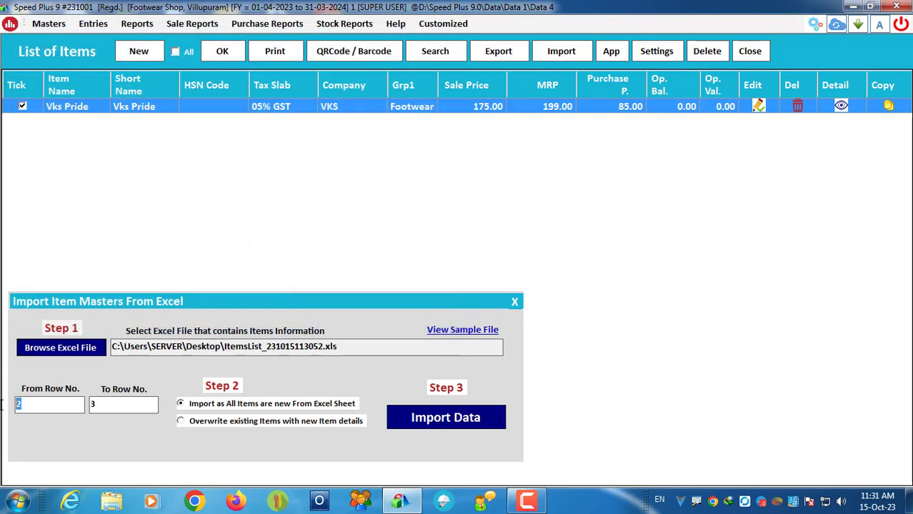
pyautogui.press('Tab')
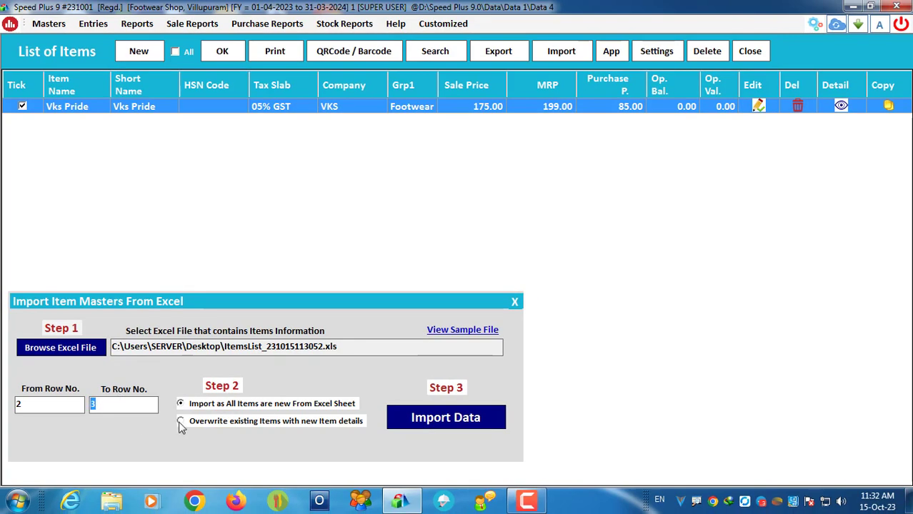
pyautogui.click(180, 422)
pyautogui.click(407, 420)
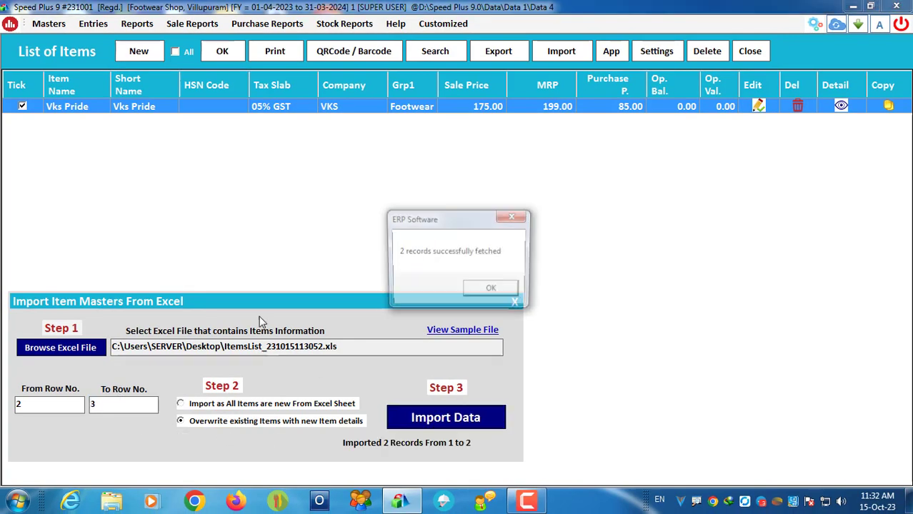
pyautogui.click(492, 288)
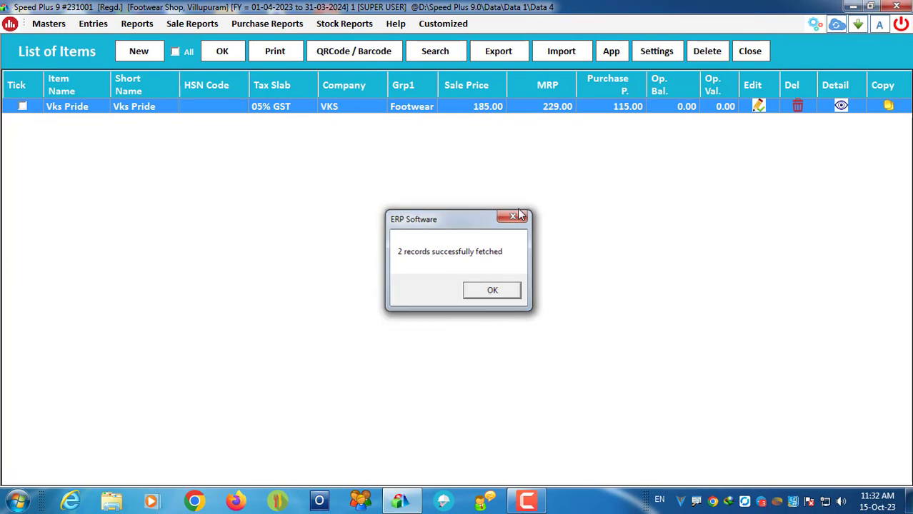
pyautogui.click(519, 213)
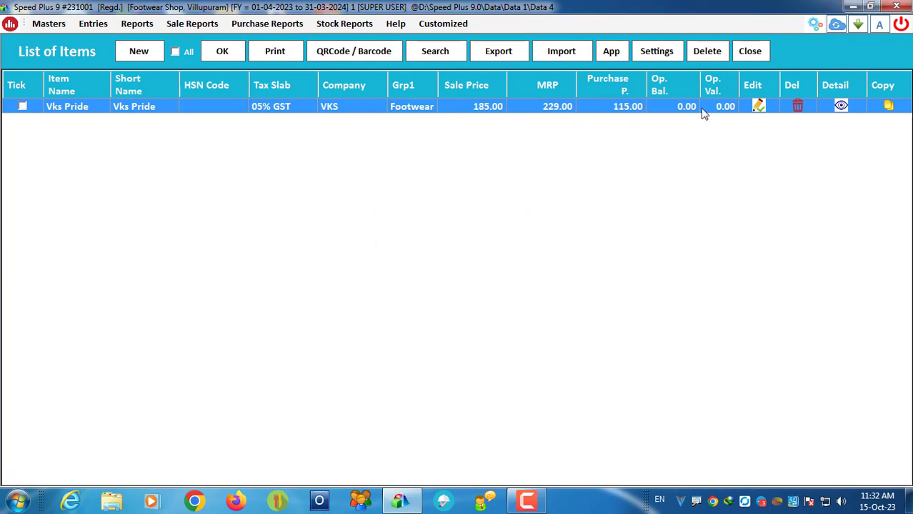
# Step: Confirm Vks Pride sizes 8 and 9 show purchase/MRP 95/219 and 115/229, then close the form and item list
pyautogui.click(758, 106)
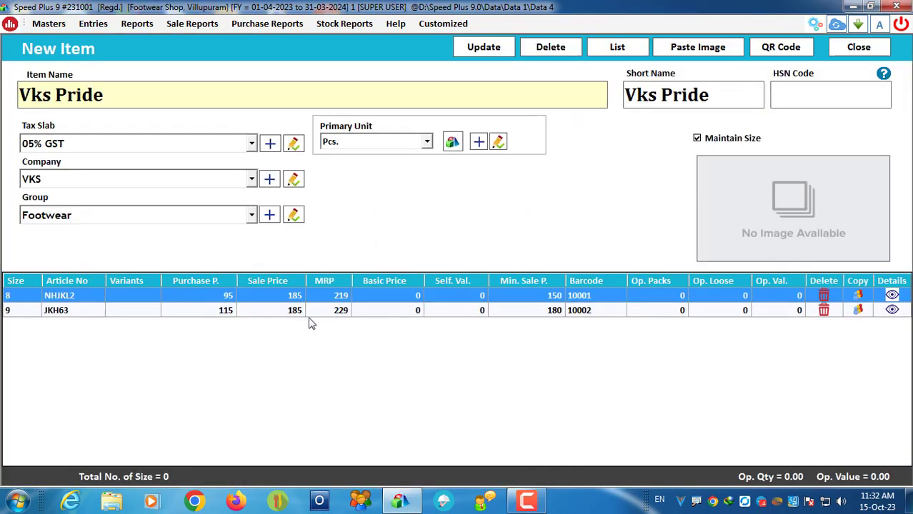
pyautogui.click(336, 310)
pyautogui.click(339, 298)
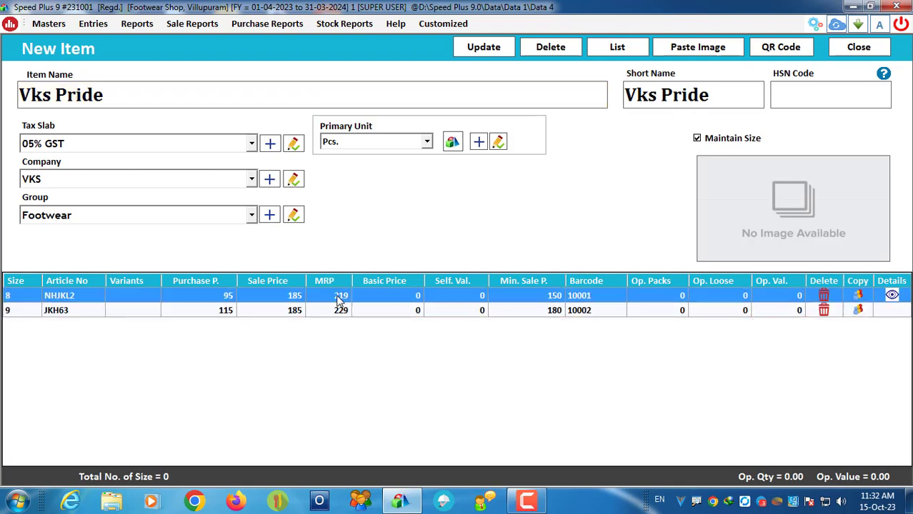
pyautogui.click(336, 312)
pyautogui.click(226, 295)
pyautogui.click(221, 313)
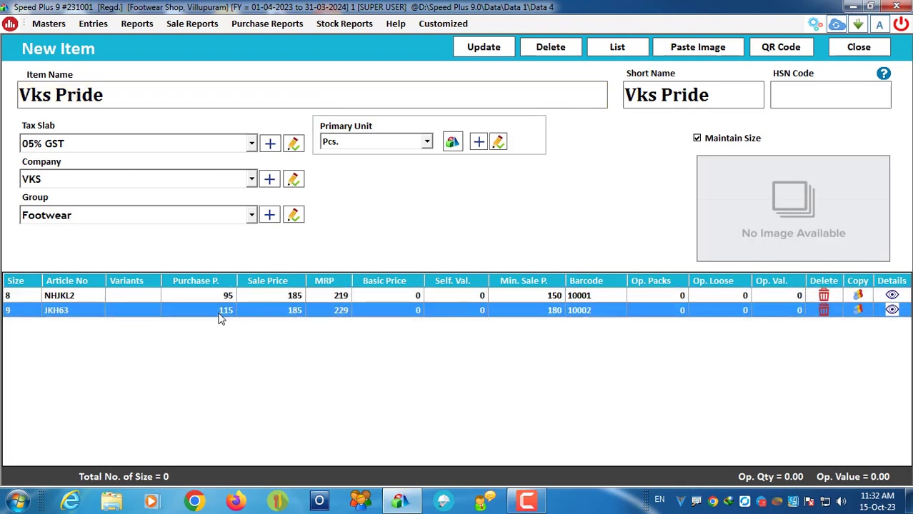
pyautogui.click(222, 297)
pyautogui.click(220, 312)
pyautogui.click(853, 48)
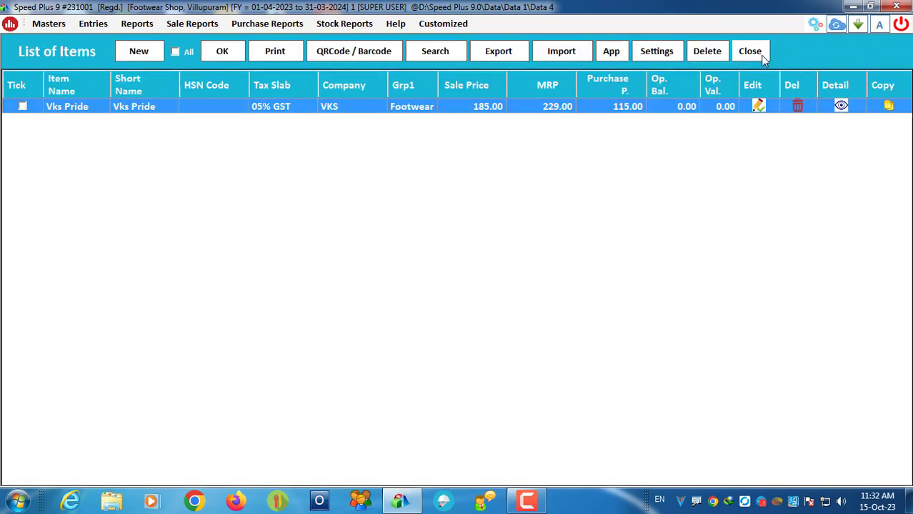
pyautogui.click(750, 51)
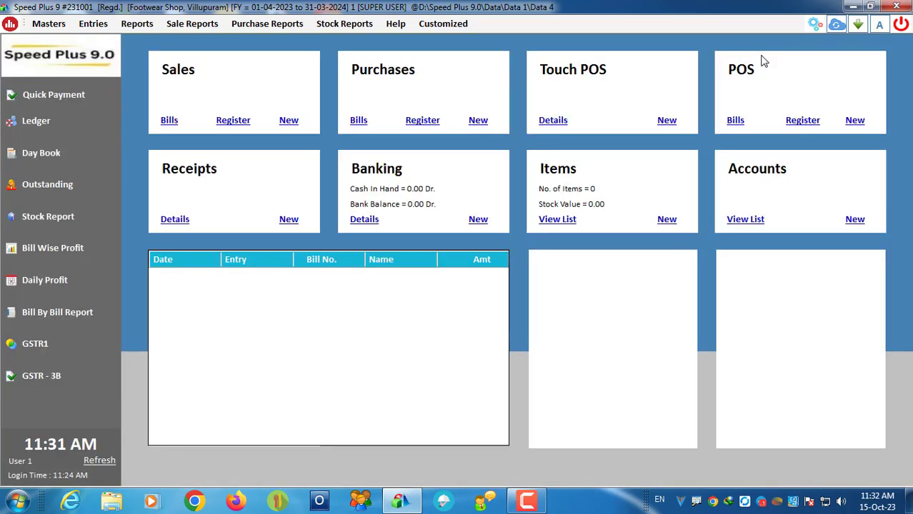
# Step: Create a new POS Cash sales bill and add Vks Pride size 8 at 185
pyautogui.click(856, 120)
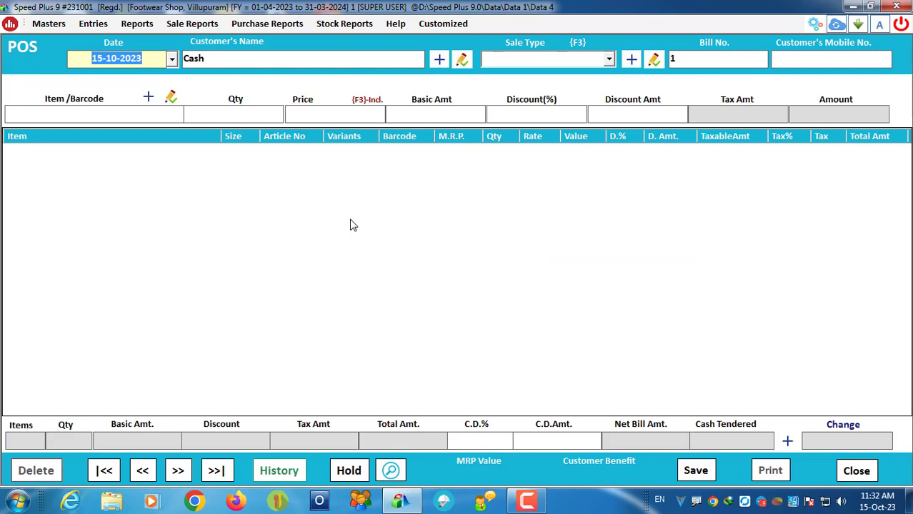
pyautogui.press('Return')
pyautogui.press('Return')
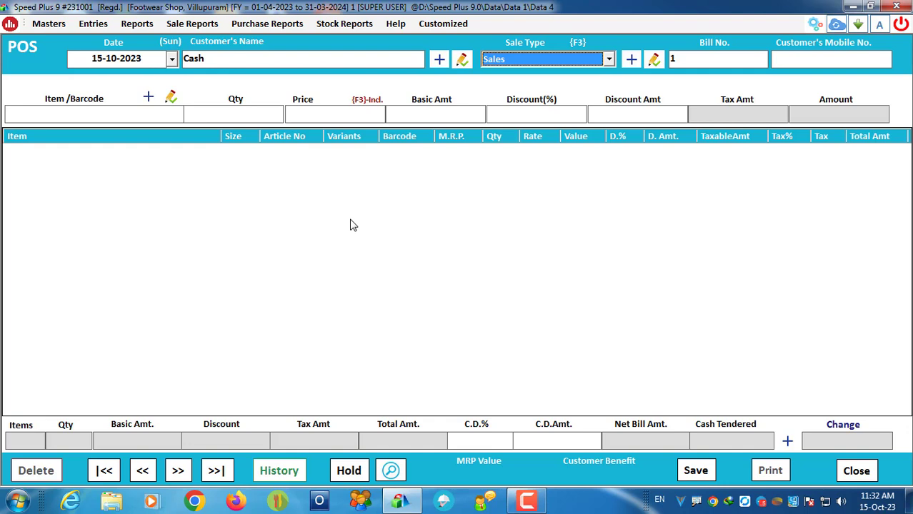
pyautogui.press('Return')
pyautogui.press('Return')
pyautogui.press('Return')
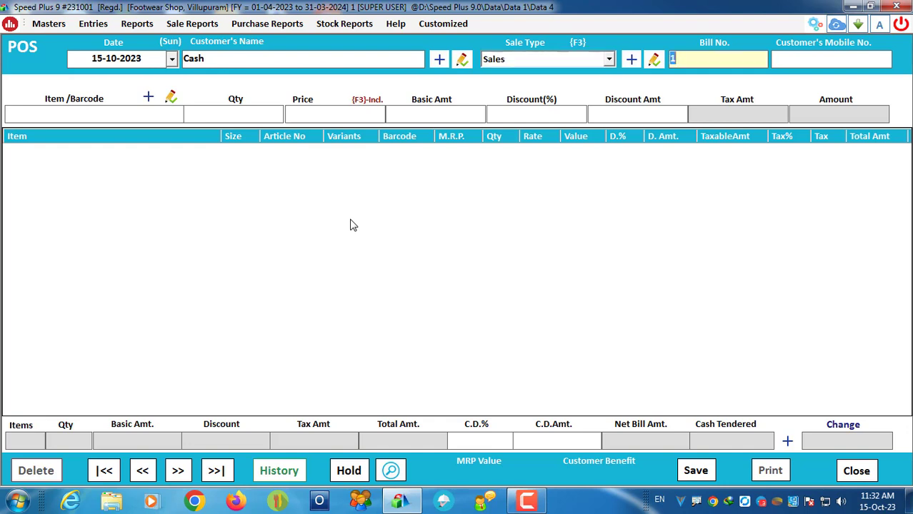
pyautogui.press('Return')
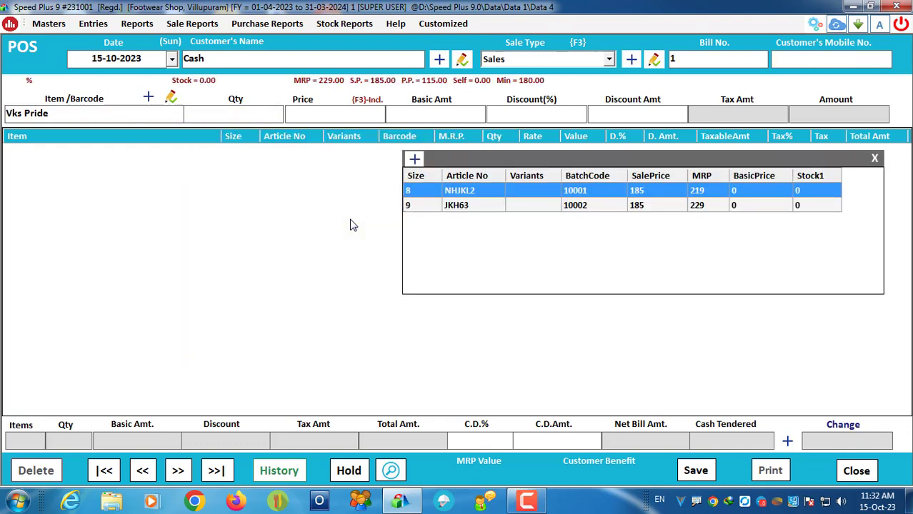
pyautogui.press('Return')
pyautogui.press('Return')
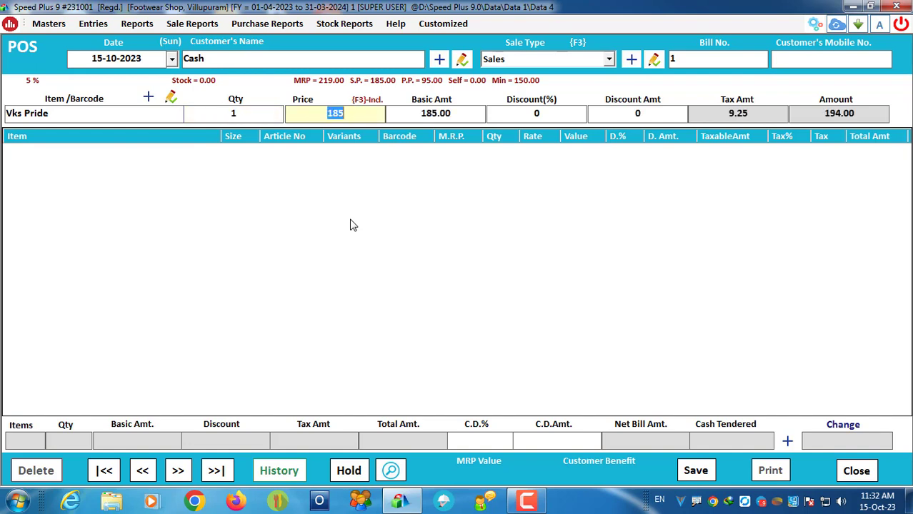